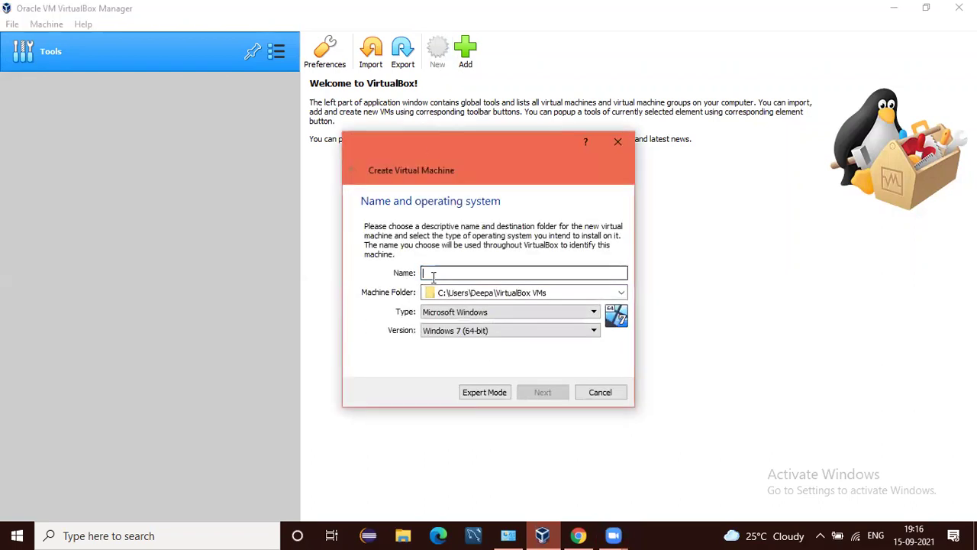
Enter Redhat as the new machine's name, with type Linux and version Red Hat (64-bit).
type("Redhat")
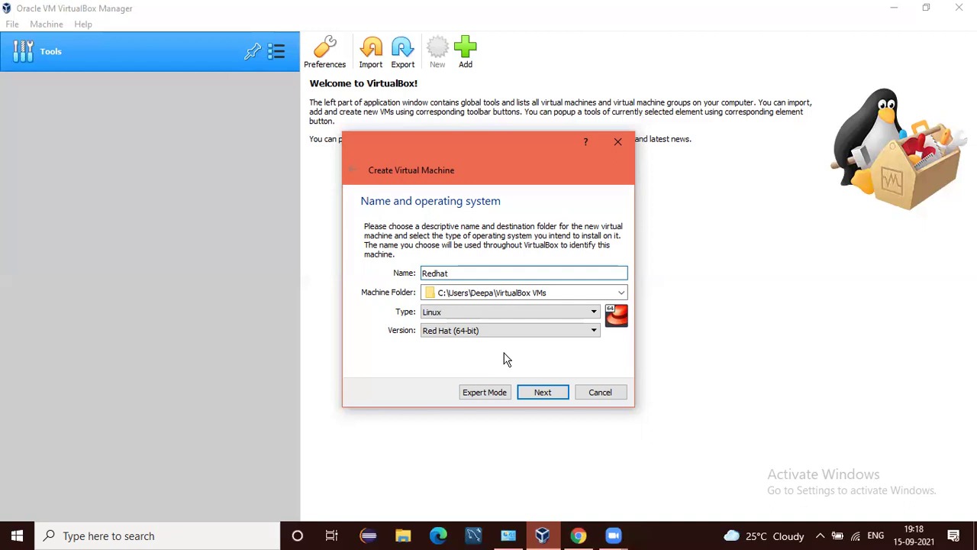
Accept the name, keep 1024 MB of memory, and start creating a new virtual hard disk.
left_click(531, 395)
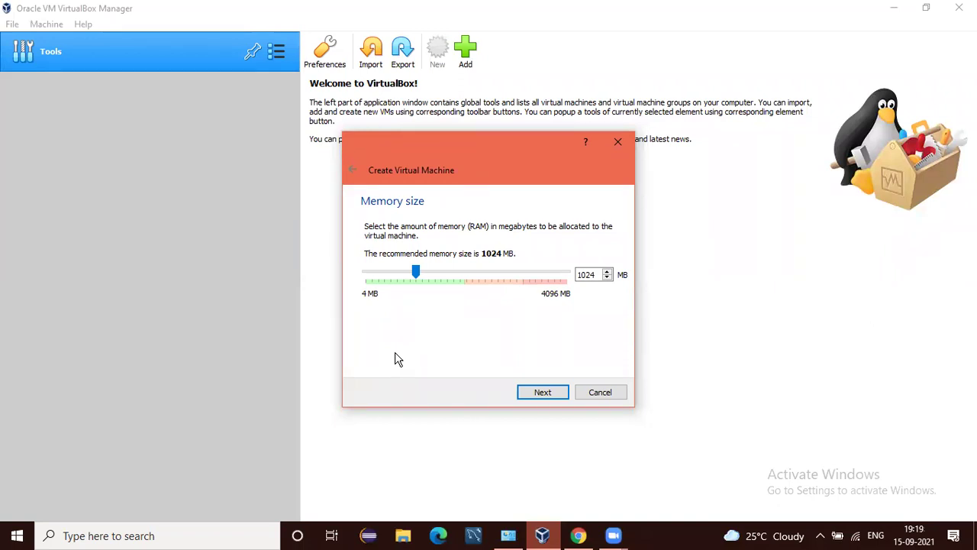
left_click(542, 393)
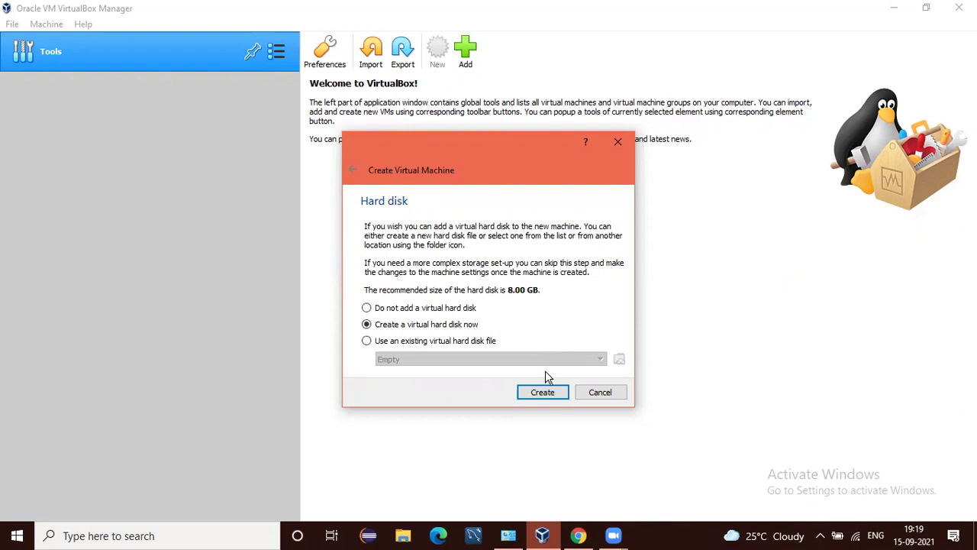
left_click(541, 394)
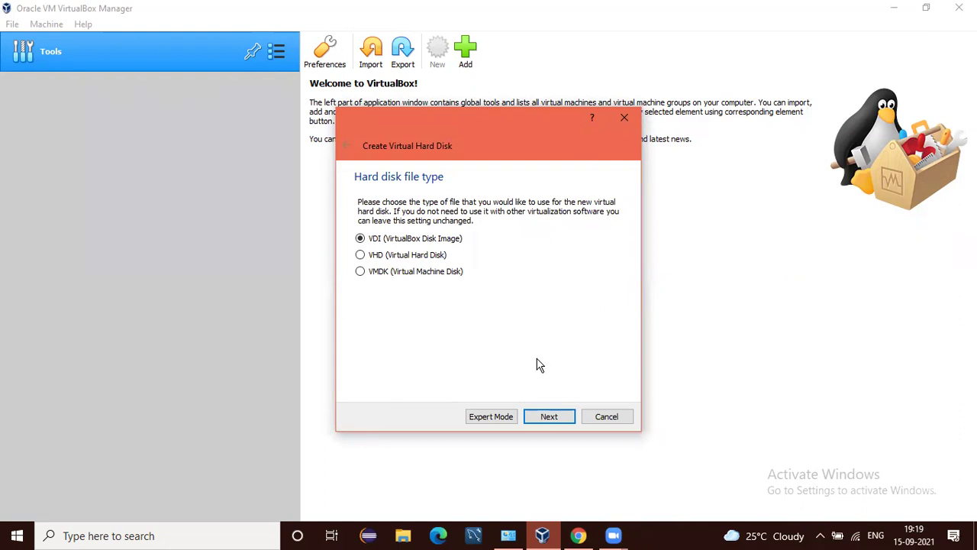
Keep the VDI file type and dynamic allocation for the new disk.
left_click(543, 420)
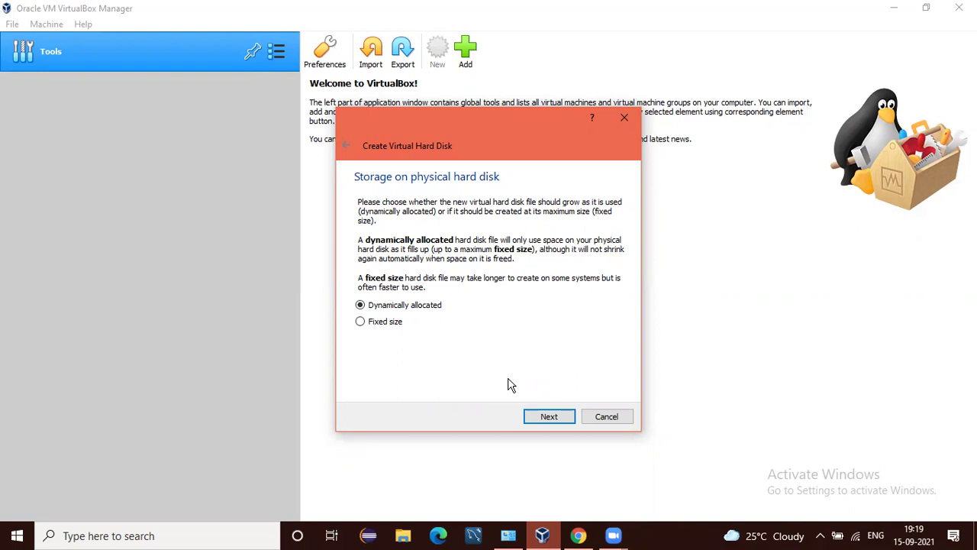
left_click(535, 418)
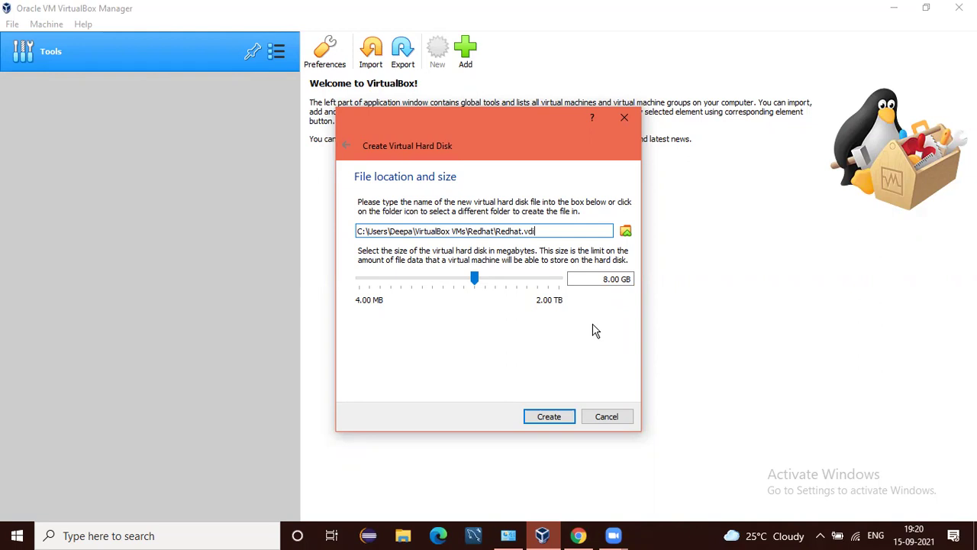
Change the Redhat.vdi size from 8.00 GB to 15 GB and create the machine.
left_click(607, 280)
key("BackSpace")
type("15")
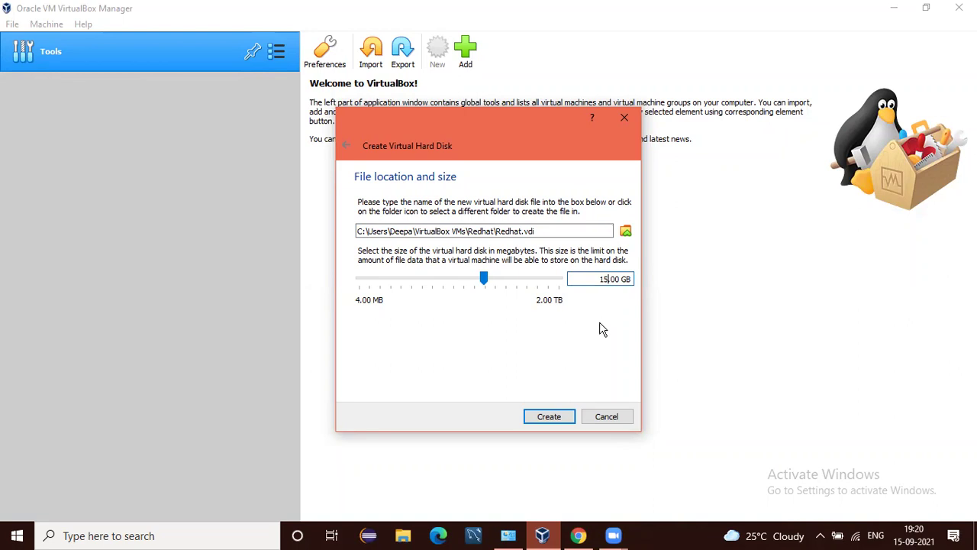
left_click(539, 418)
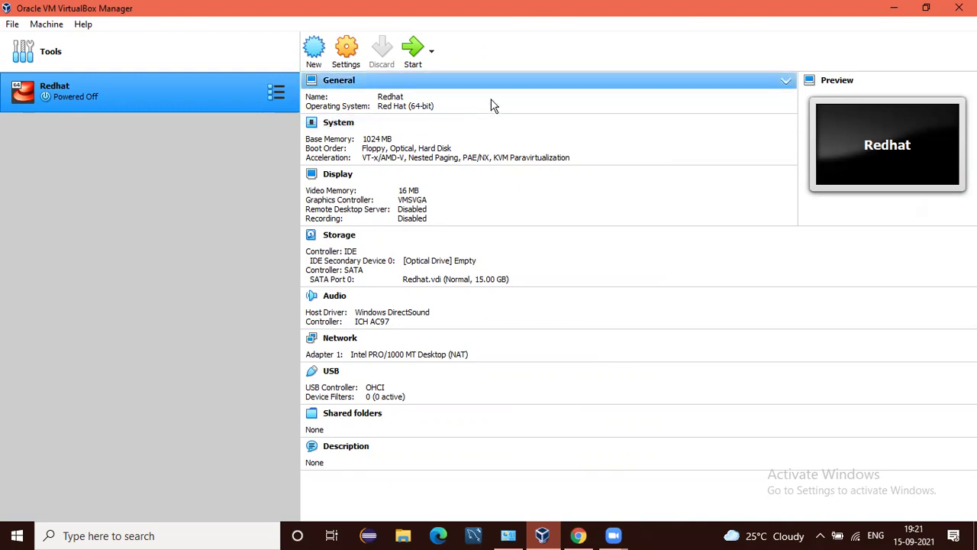
Attach rhel-server-6.4-x86_64-dvd.iso to Redhat's empty optical drive and save the settings.
left_click(346, 52)
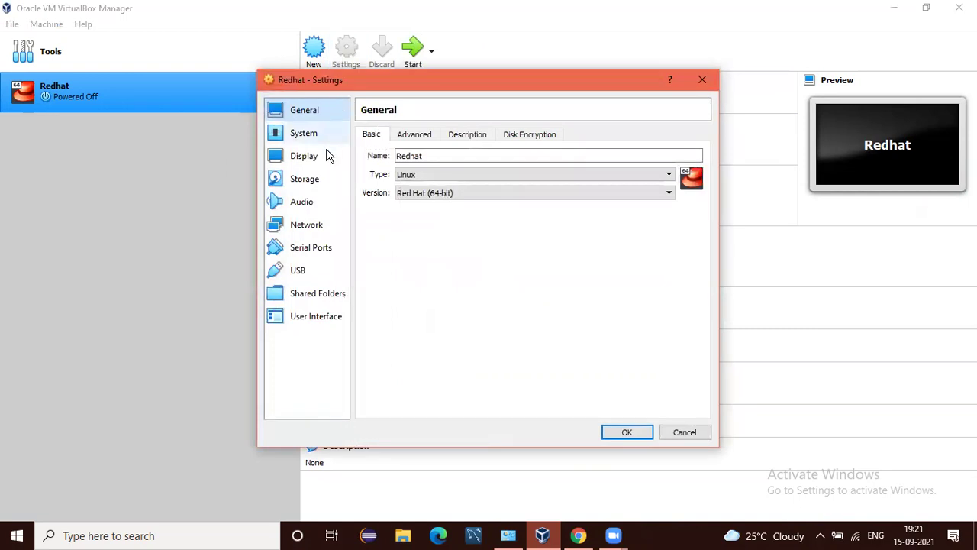
left_click(315, 182)
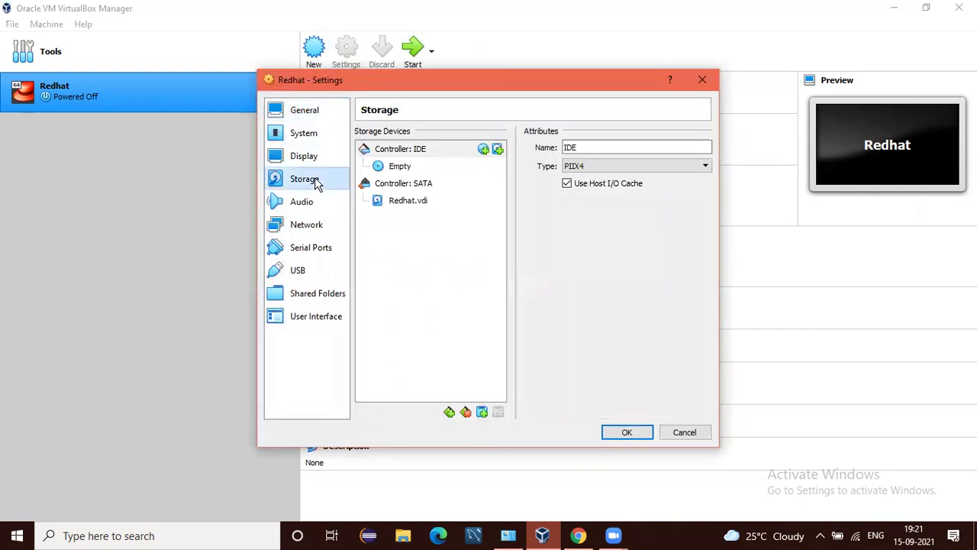
left_click(401, 168)
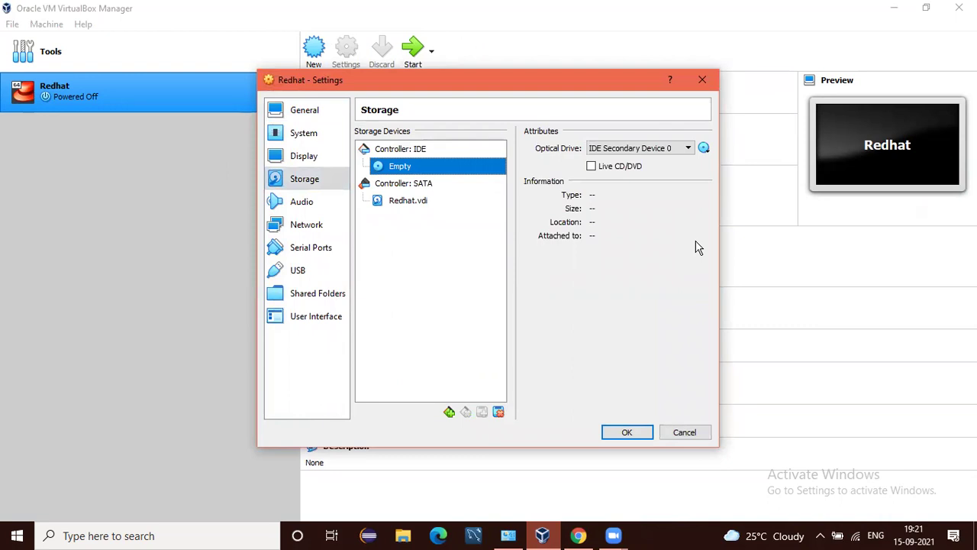
left_click(703, 148)
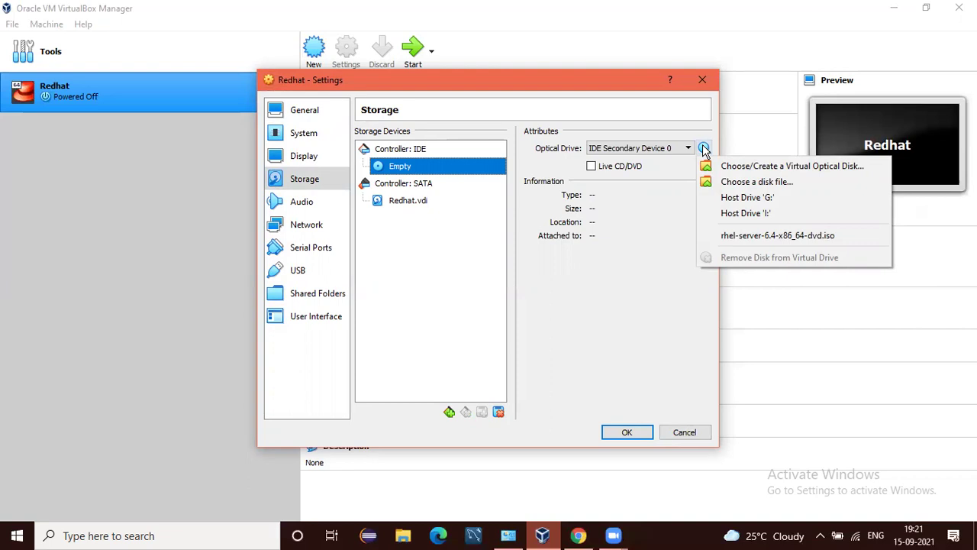
left_click(719, 235)
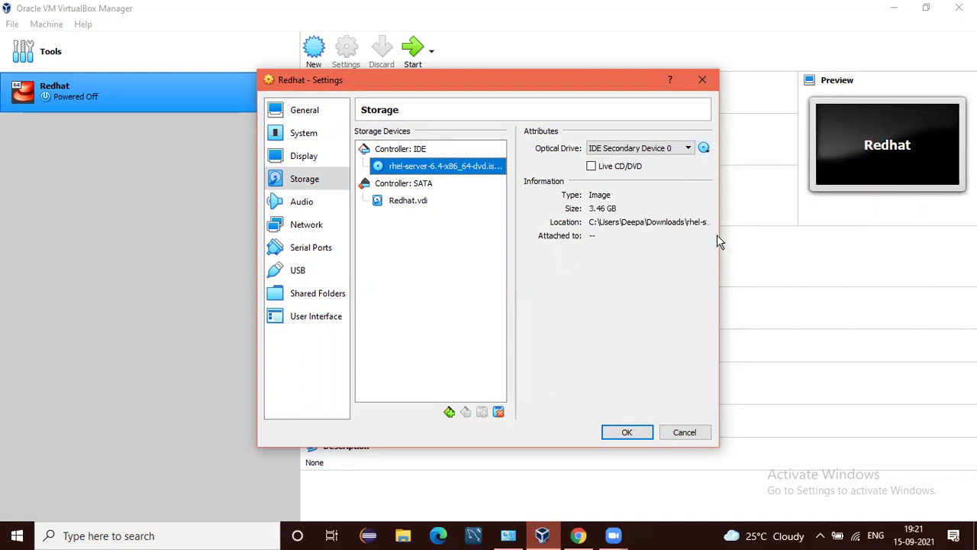
left_click(703, 150)
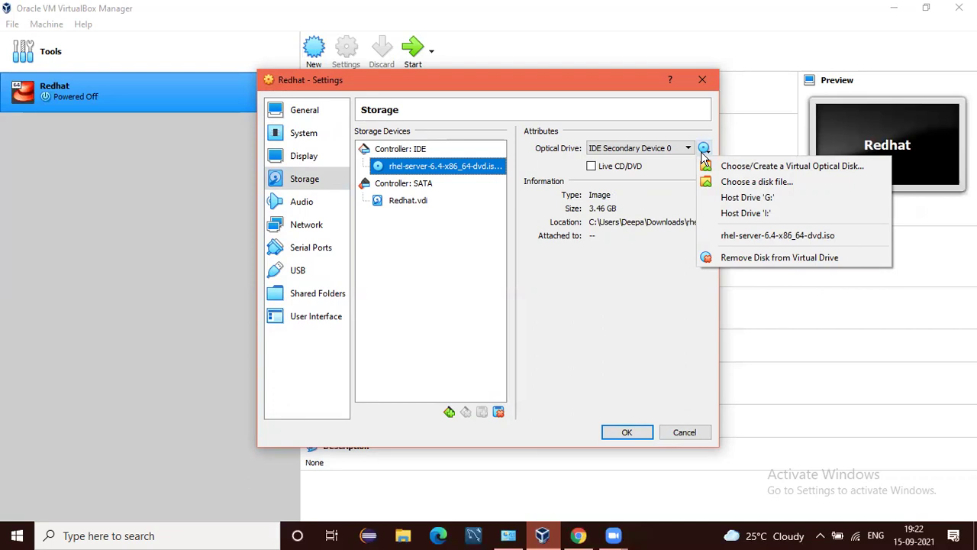
left_click(625, 318)
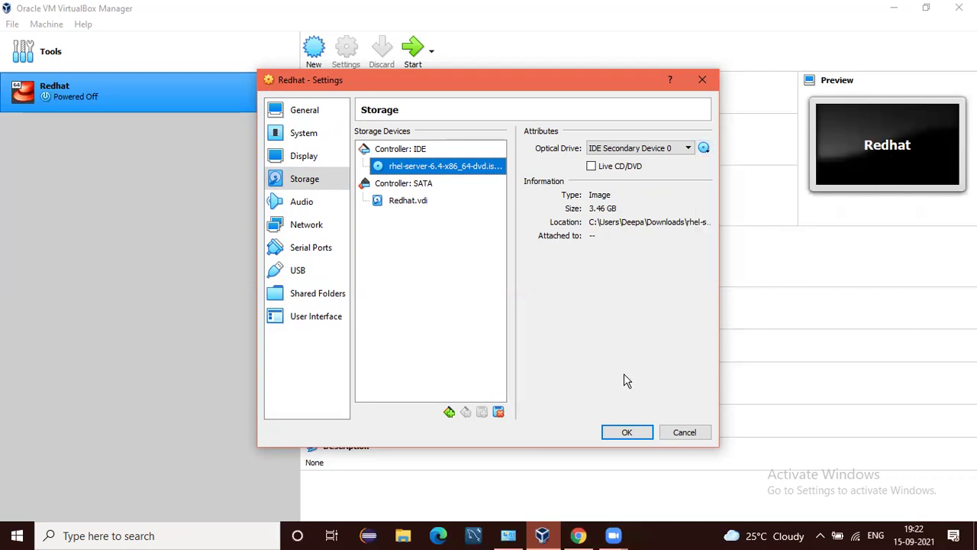
left_click(618, 432)
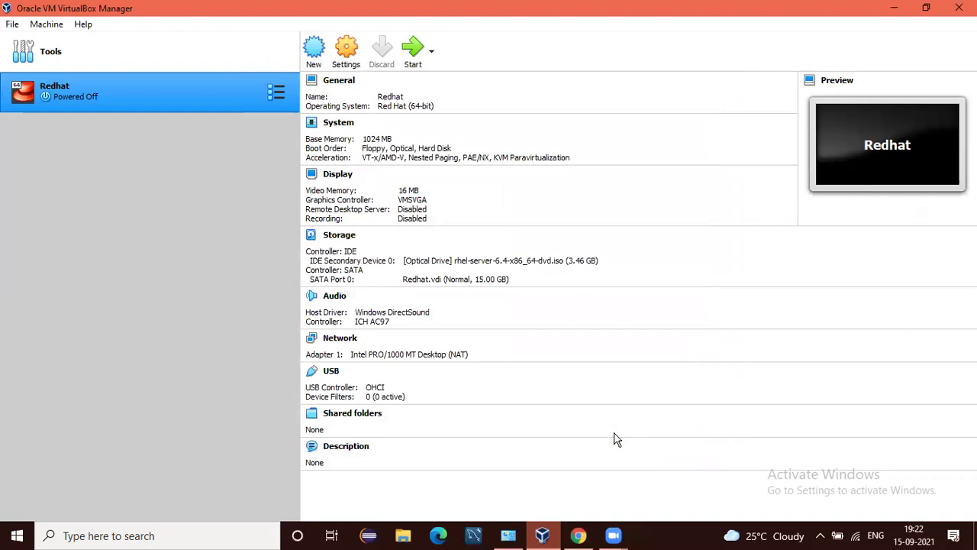
Launch the Redhat machine from the VirtualBox Manager machine list.
double_click(131, 98)
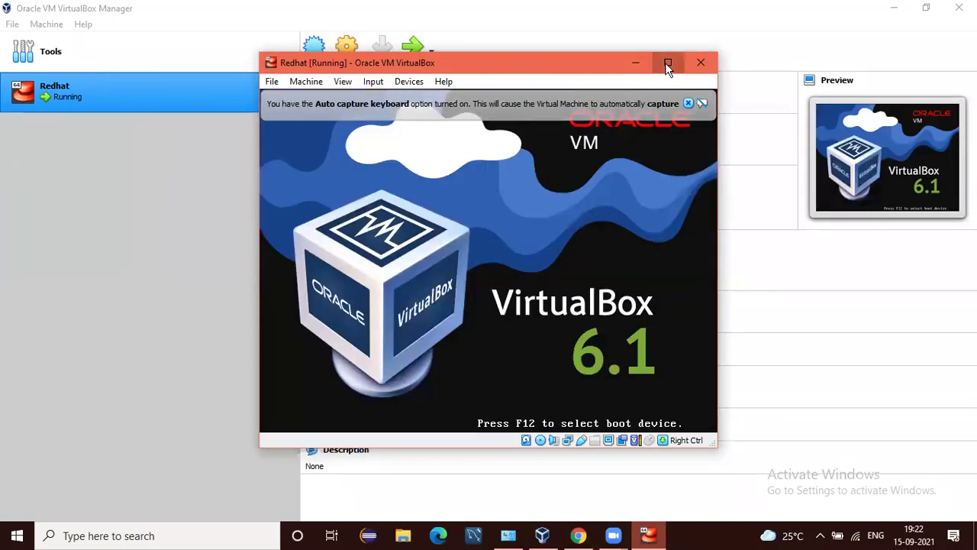
Maximize the Redhat VM window and dismiss the auto-capture keyboard notice.
left_click(666, 62)
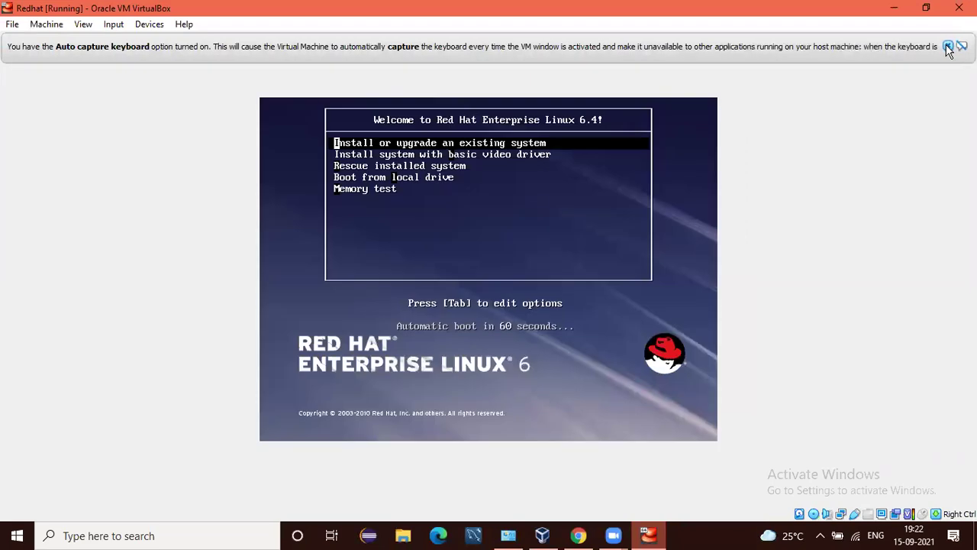
left_click(947, 46)
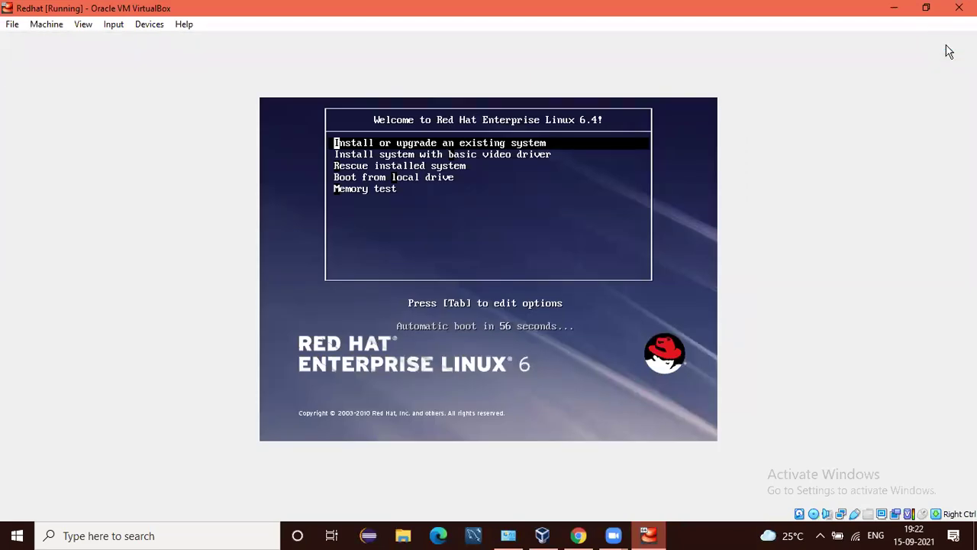
Boot 'Install or upgrade an existing system', skip the media test, and acknowledge the hardware warning.
key("Return")
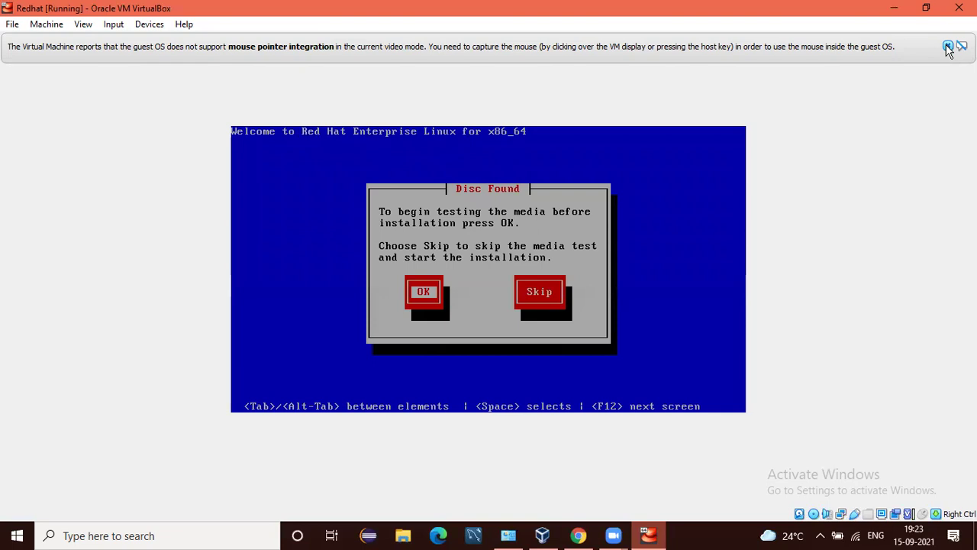
key("Tab")
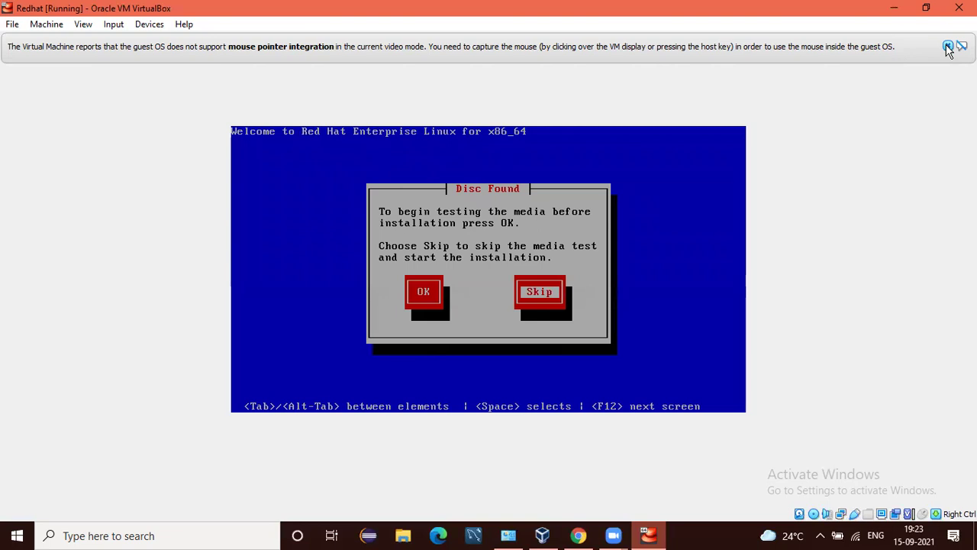
key("space")
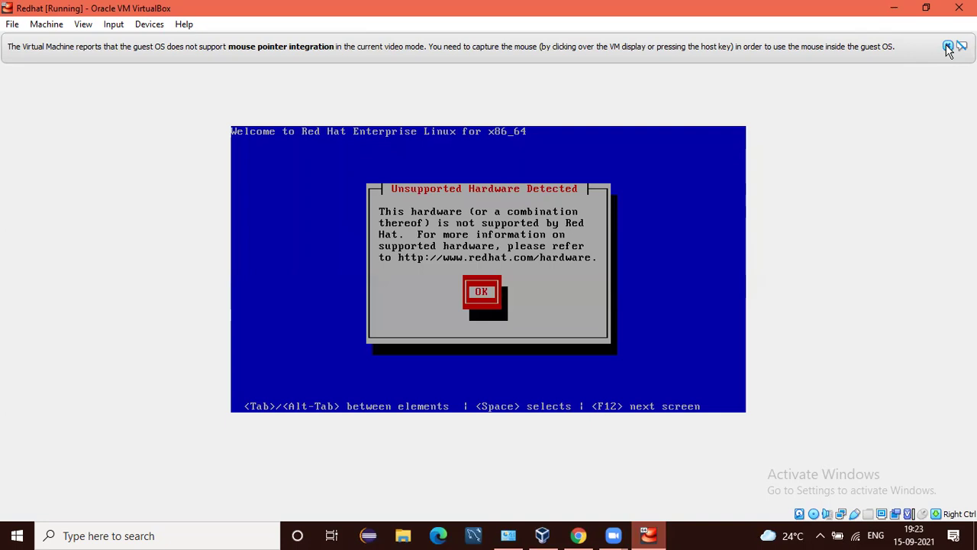
key("Return")
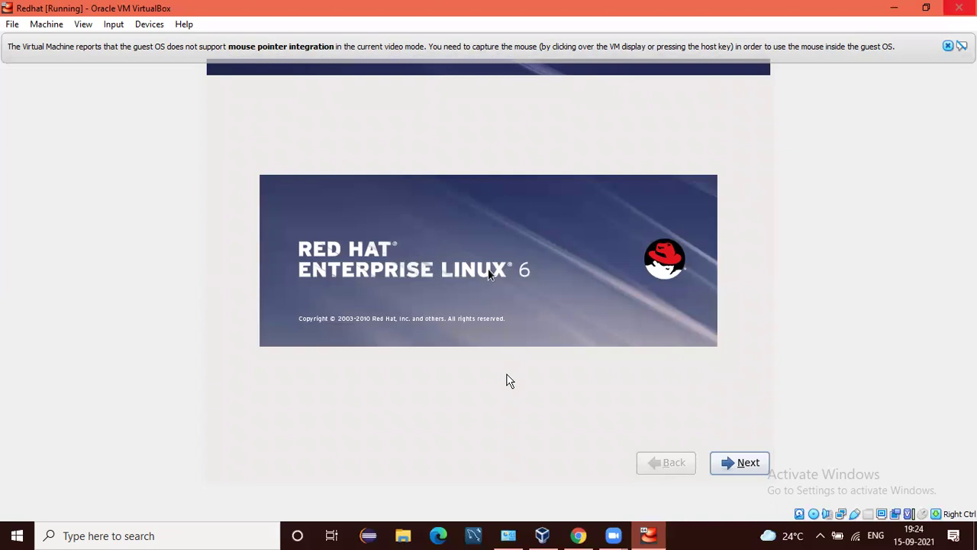
Pass the splash screen and accept English language and the U.S. English keyboard.
key("Return")
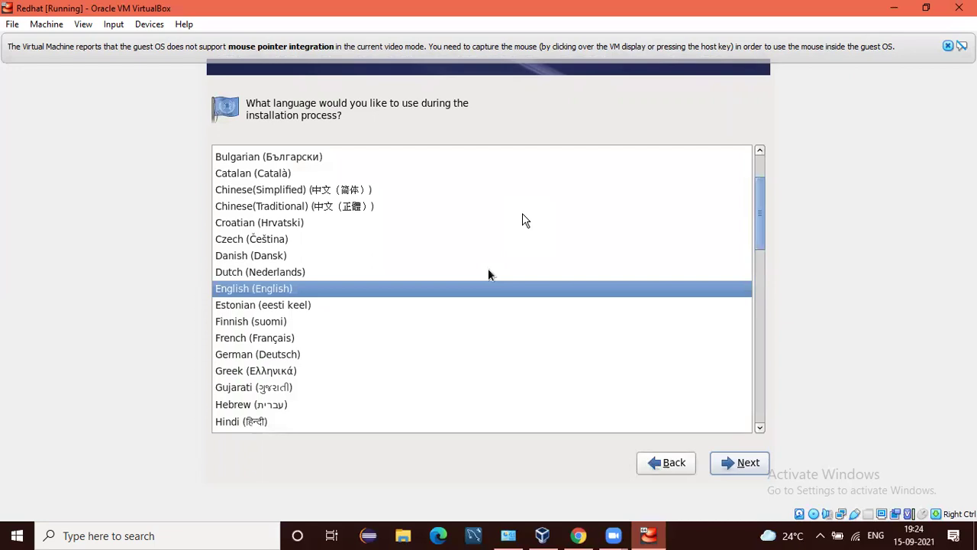
key("Return")
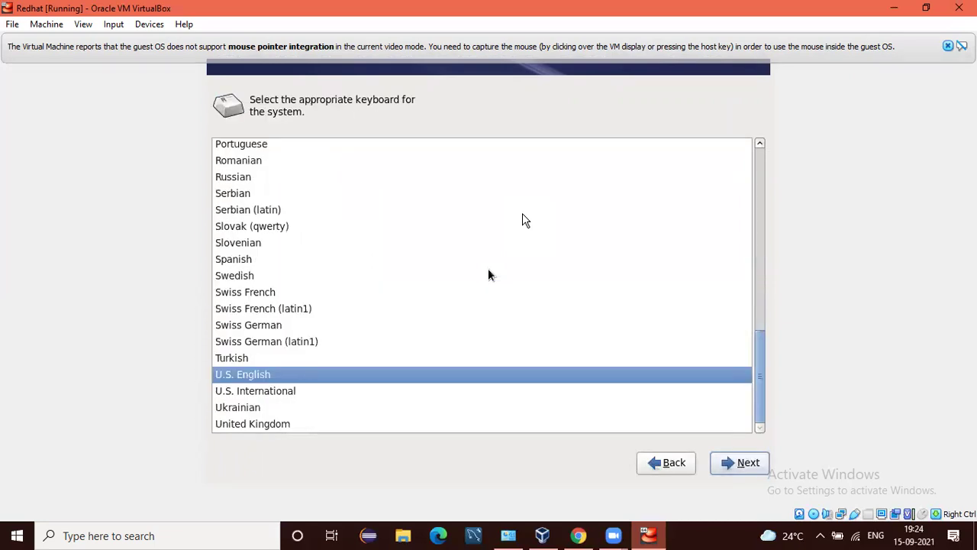
key("Return")
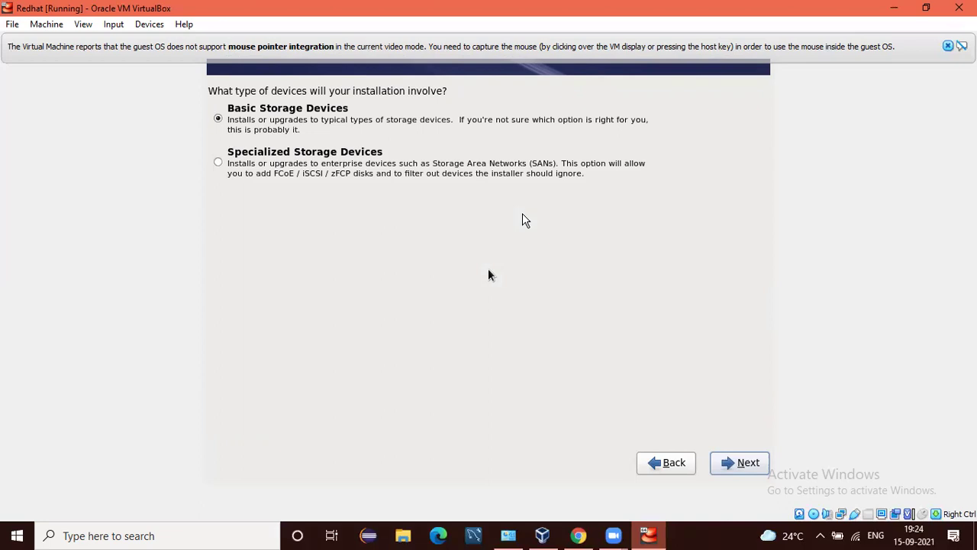
Continue with Basic Storage Devices and confirm discarding data on the 15360.0 MB virtual disk.
key("Return")
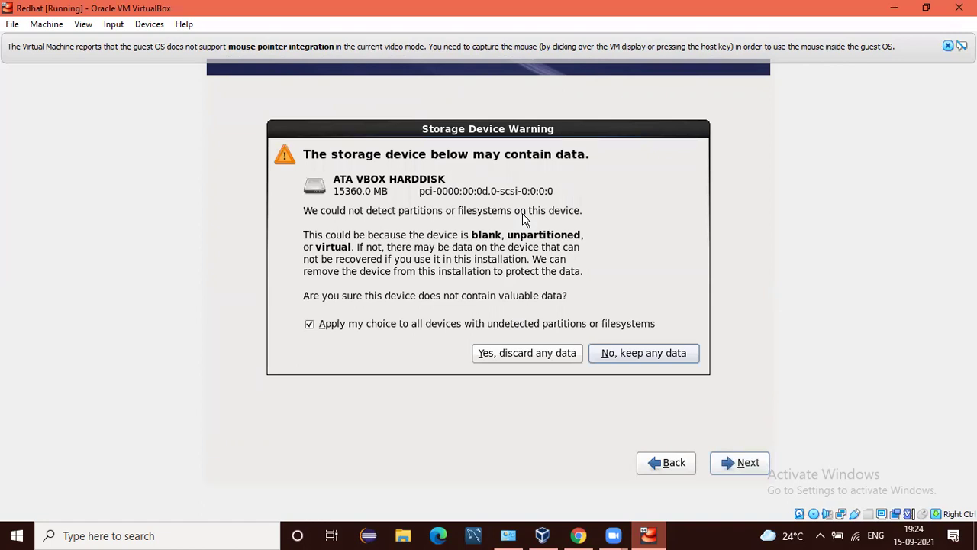
key("Left")
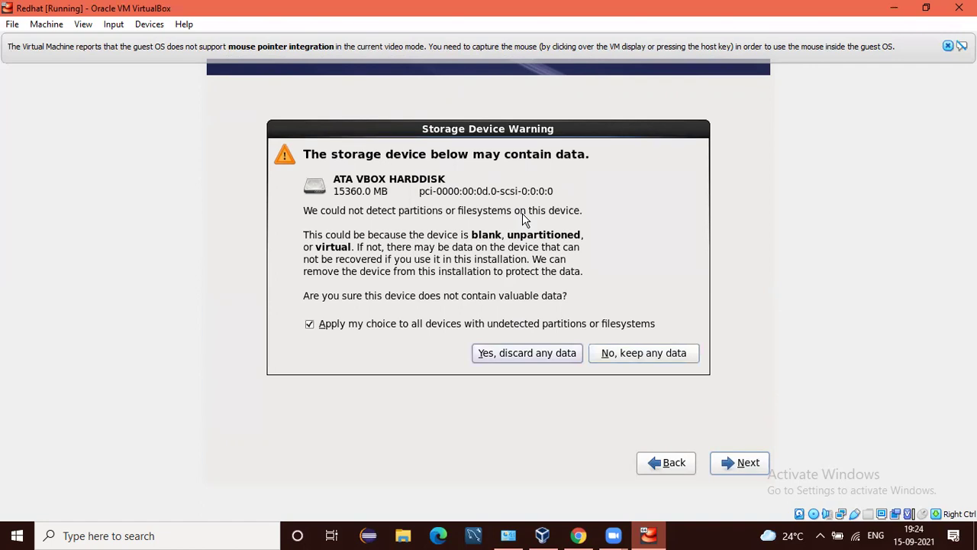
key("Return")
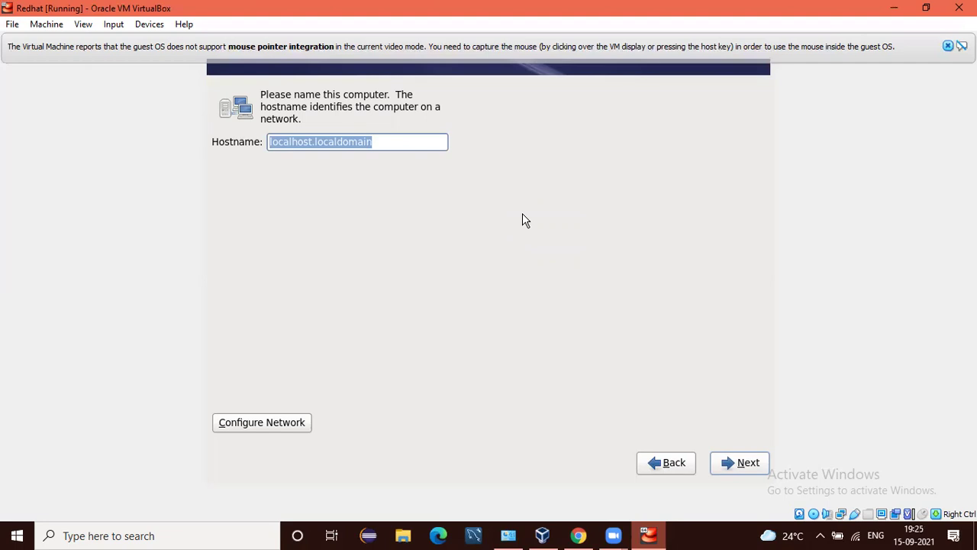
Keep the default hostname localhost.localdomain and continue to the time-zone page.
key("Tab")
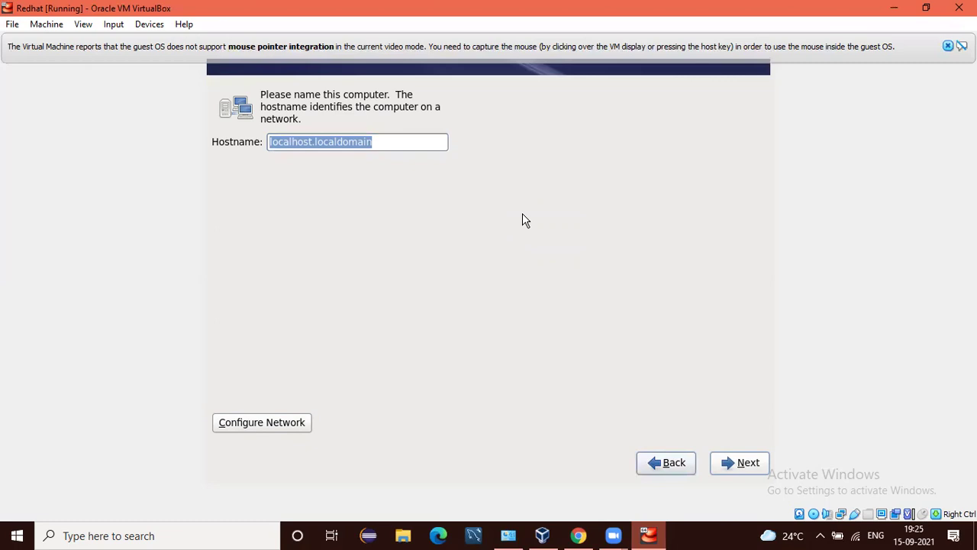
key("Tab")
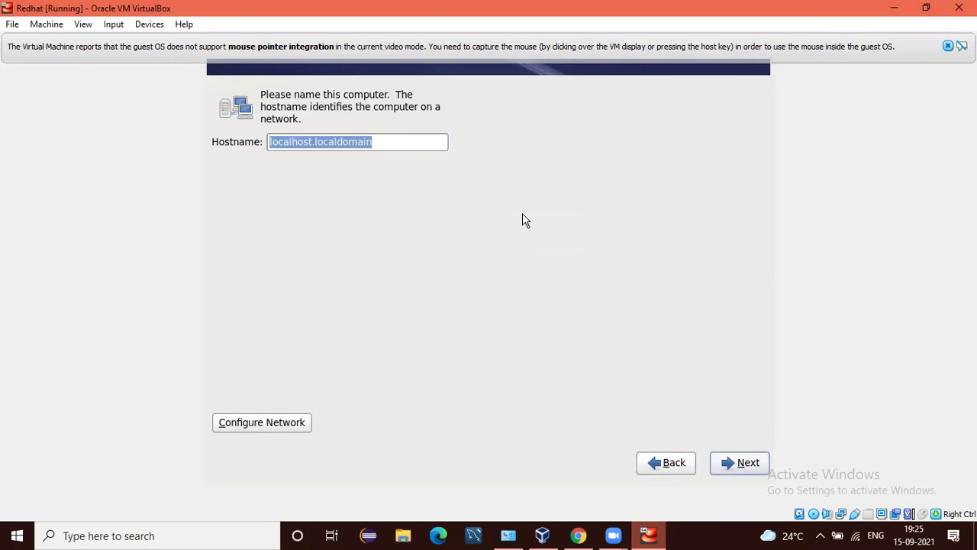
key("Return")
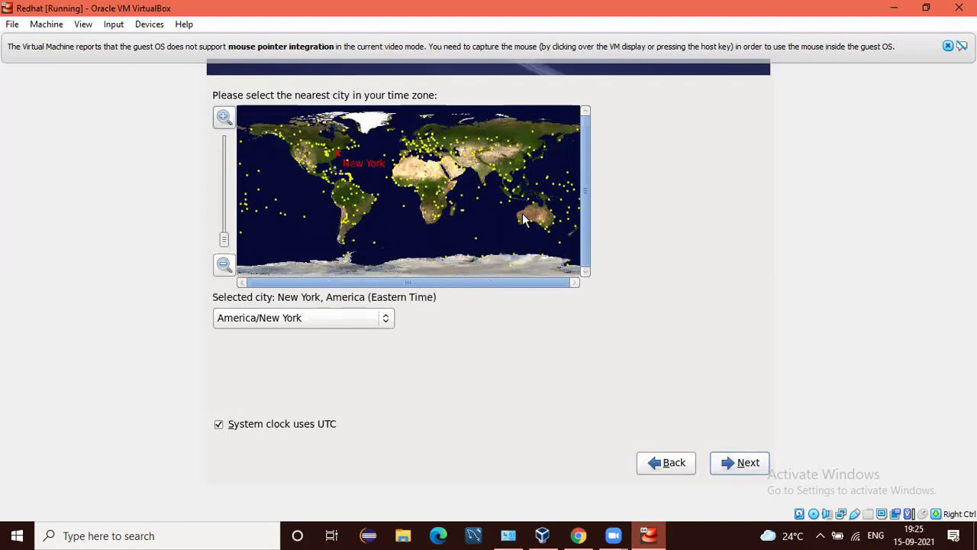
Change the time zone from America/New York to Asia/Kolkata and proceed to the root password page.
key("Tab")
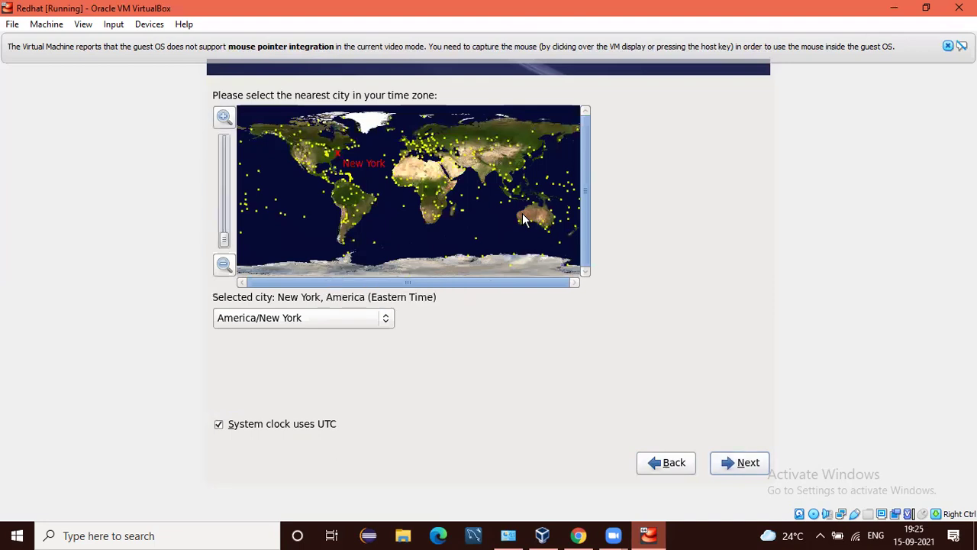
key("Tab")
key("Tab")
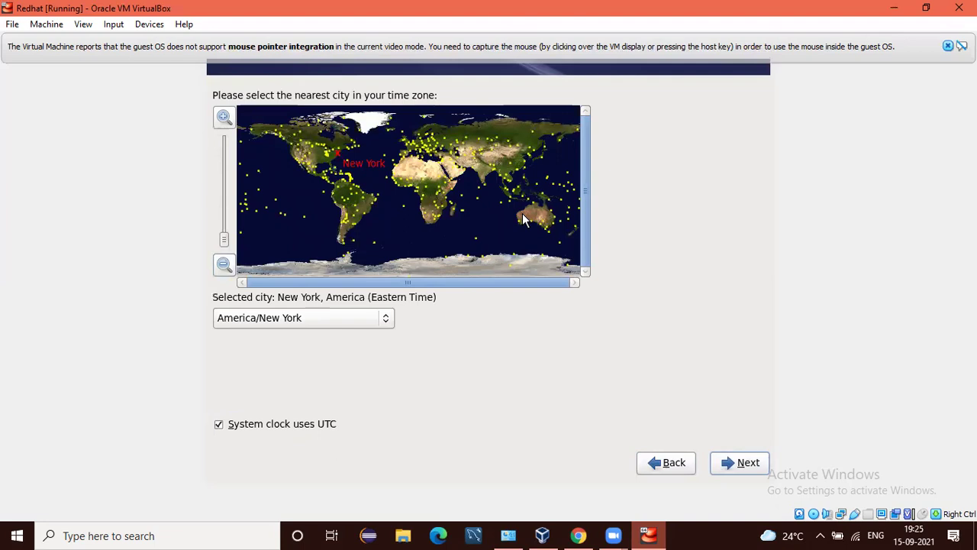
key("Tab")
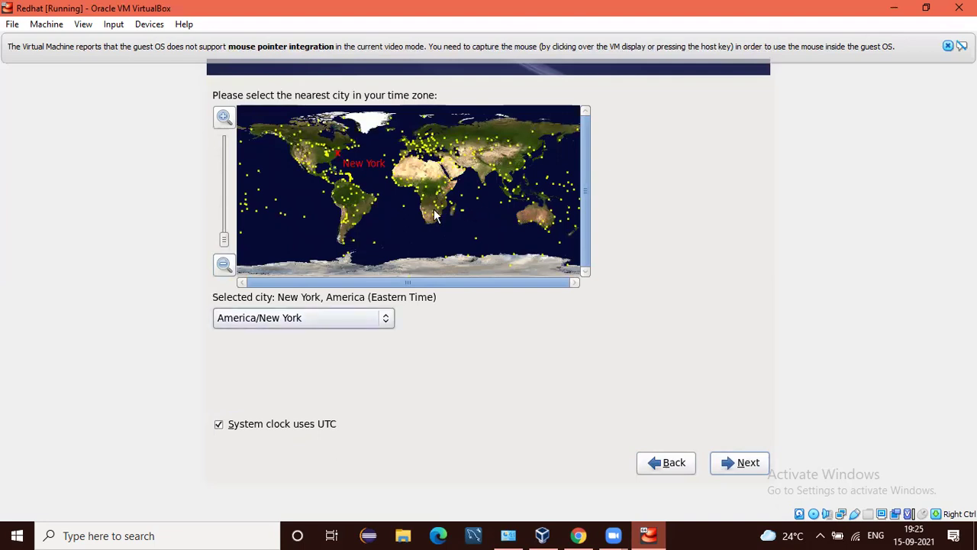
key("Down")
key("Down")
key("Down")
key("Down")
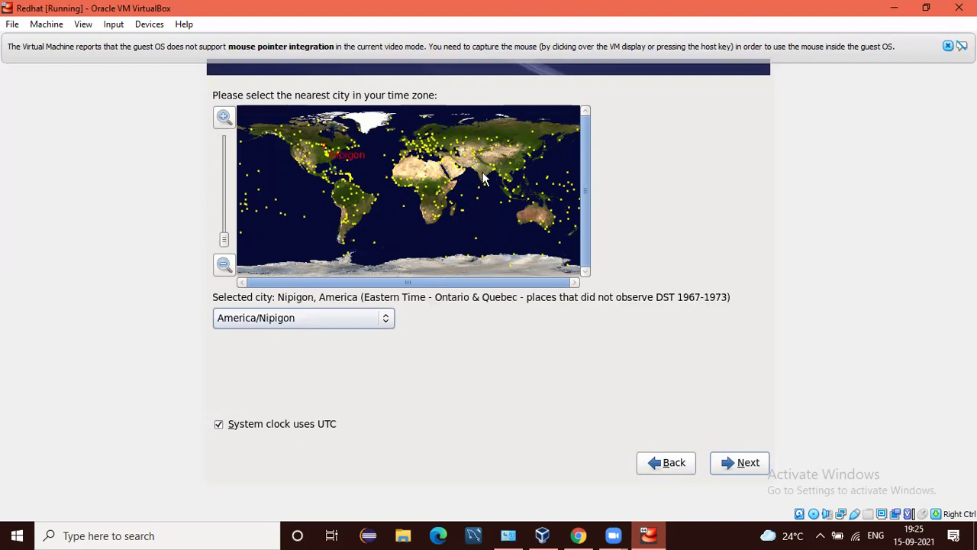
key("Down")
key("Down")
key("Down")
key("Down")
key("Down")
key("Down")
key("Down")
key("Down")
key("Down")
key("Down")
key("Down")
key("Down")
key("Down")
key("Down")
key("Down")
key("Down")
key("Down")
key("Down")
key("Down")
key("Down")
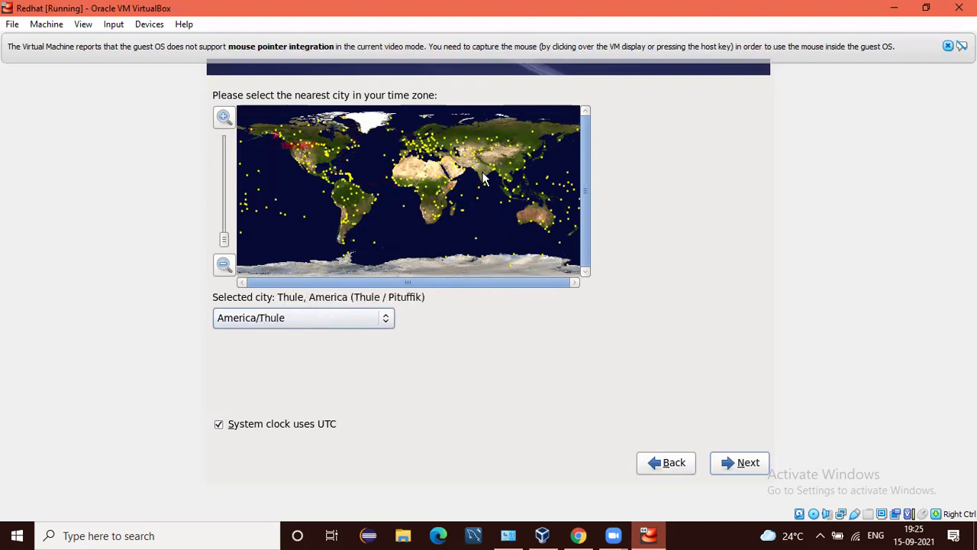
key("Down")
key("Down")
key("Down")
key("Down")
key("Down")
key("Down")
key("Down")
key("Down")
key("Down")
key("Down")
key("Down")
key("Down")
key("Down")
key("Down")
key("Down")
key("Down")
key("Down")
key("Down")
key("Down")
key("Down")
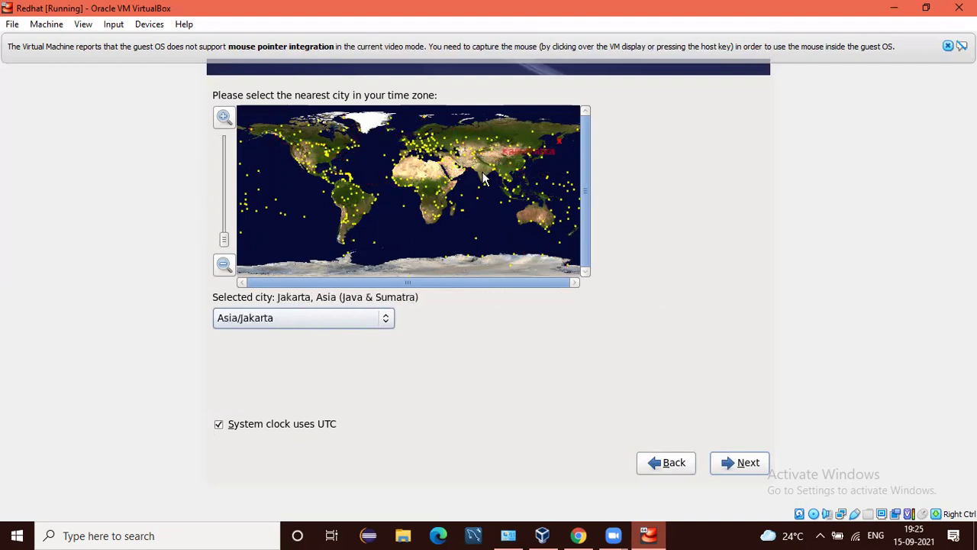
key("Down")
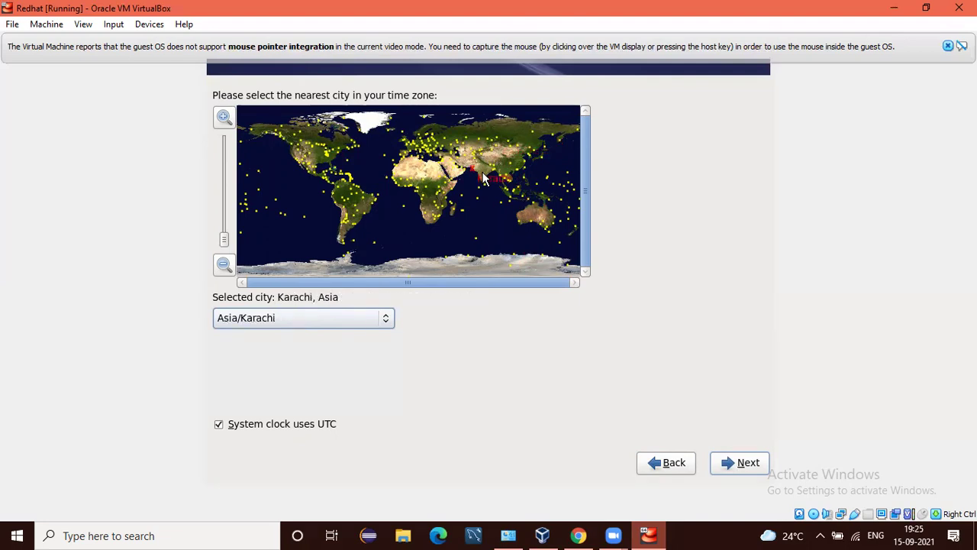
key("Down")
key("Down")
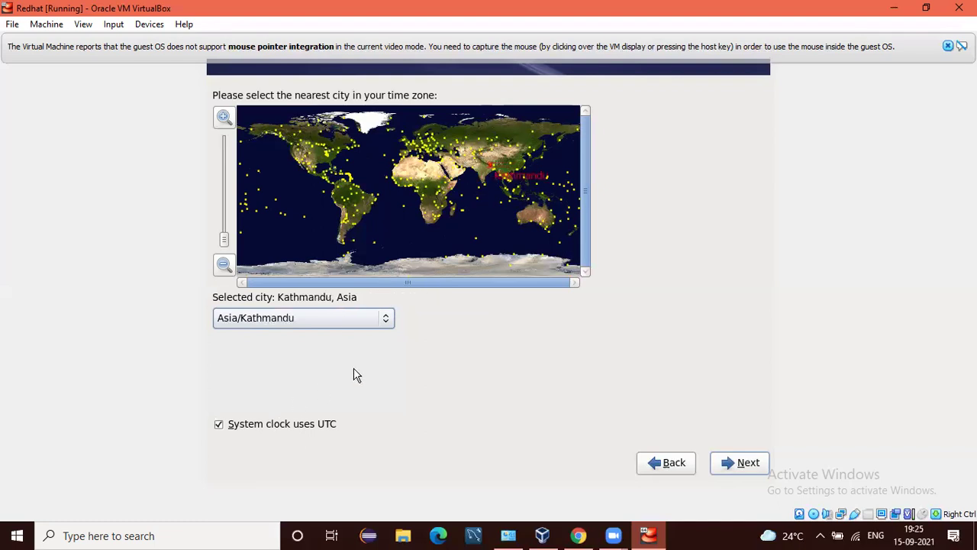
key("Down")
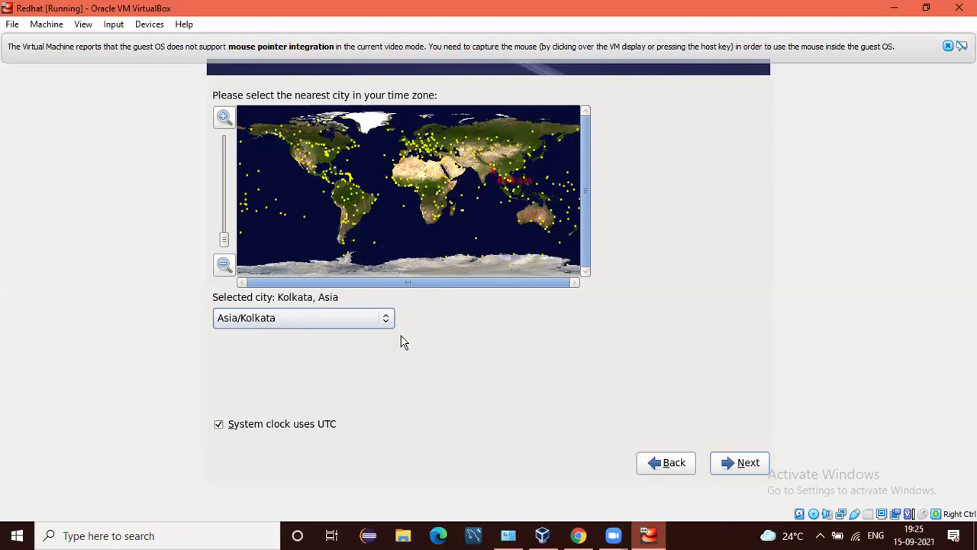
key("Tab")
key("Tab")
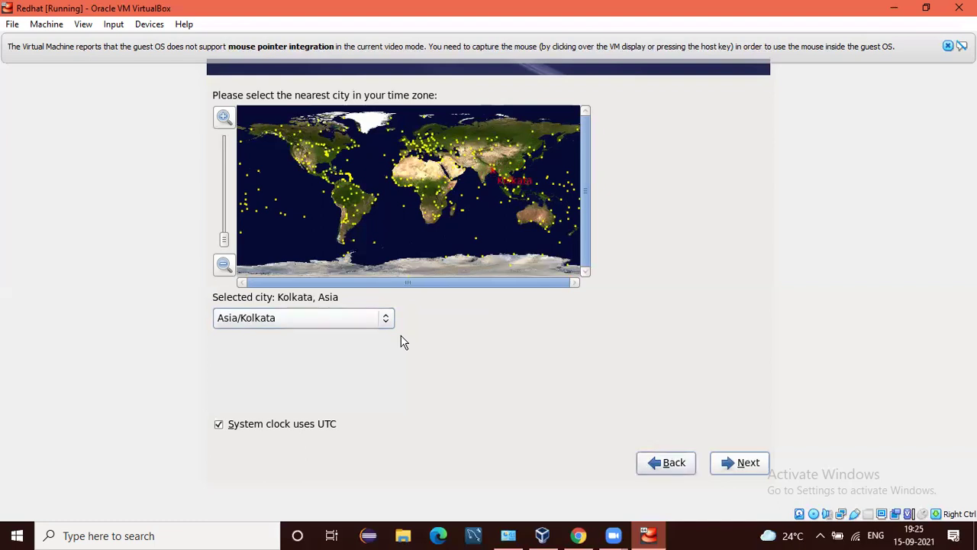
key("Tab")
key("Return")
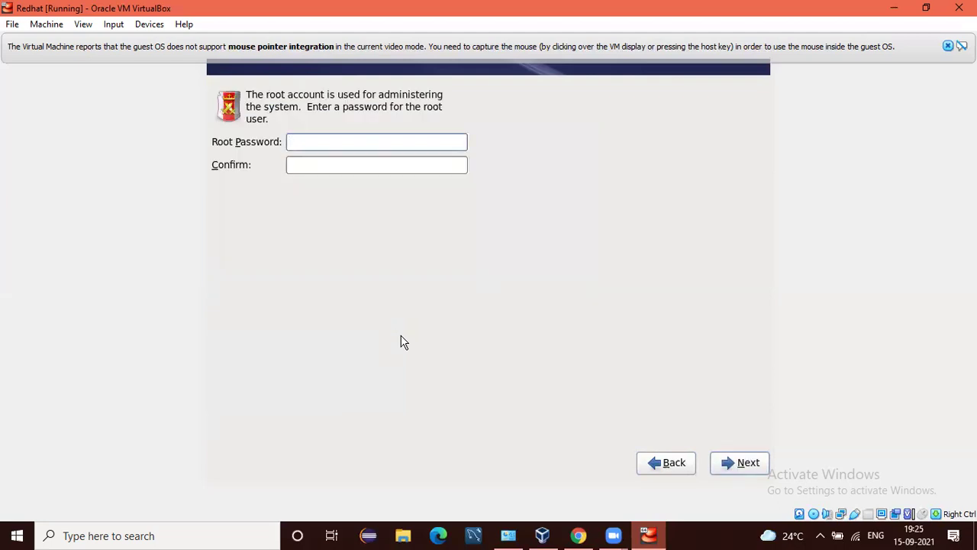
Enter and confirm a six-character root password, keeping it despite the weak-password warning.
type("redhat")
key("Tab")
type("redhat")
key("Tab")
key("Tab")
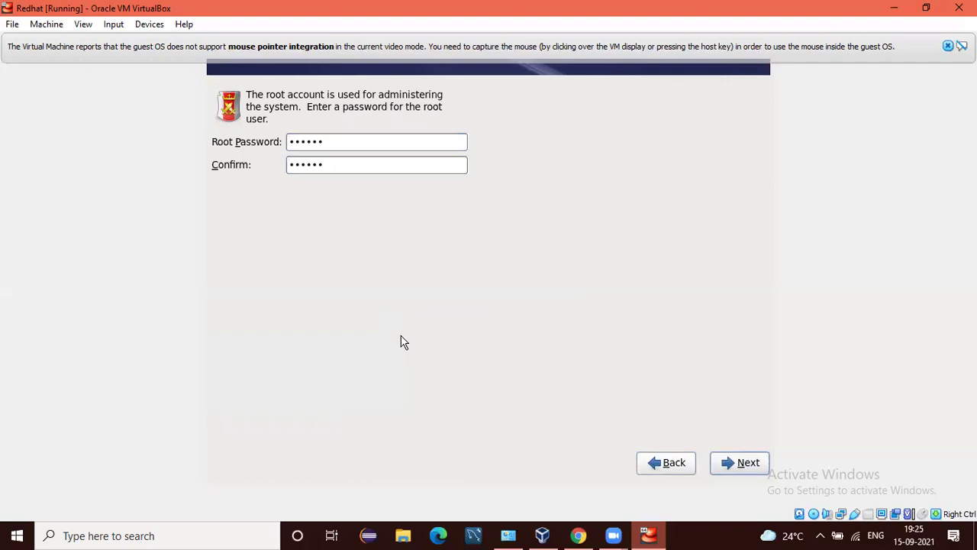
key("Return")
key("Tab")
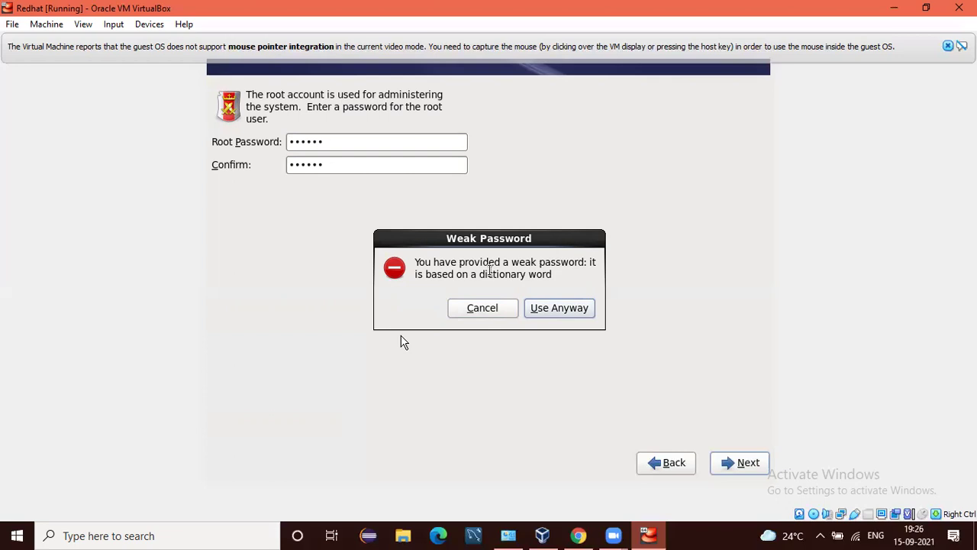
key("Return")
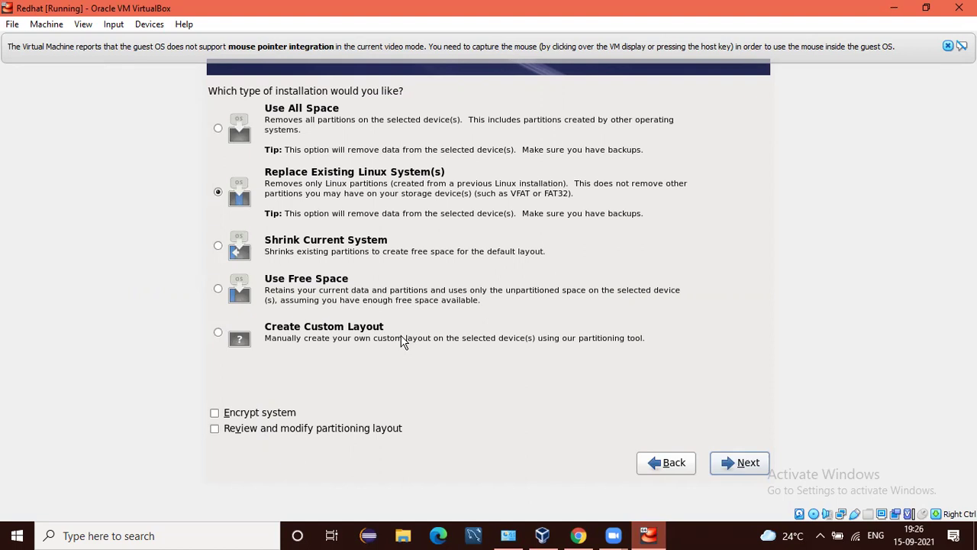
Choose the Create Custom Layout installation type and continue to partitioning.
key("Tab")
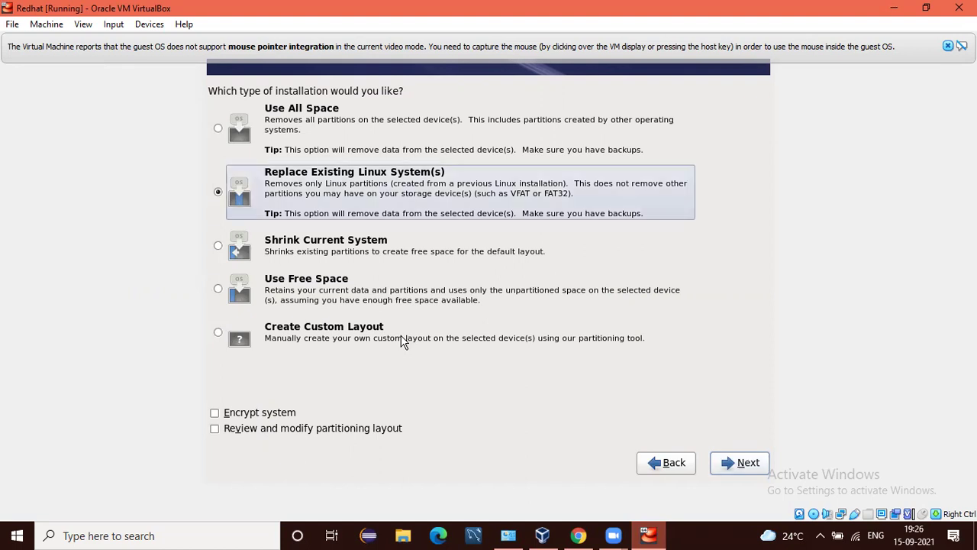
key("Down")
key("Down")
key("Down")
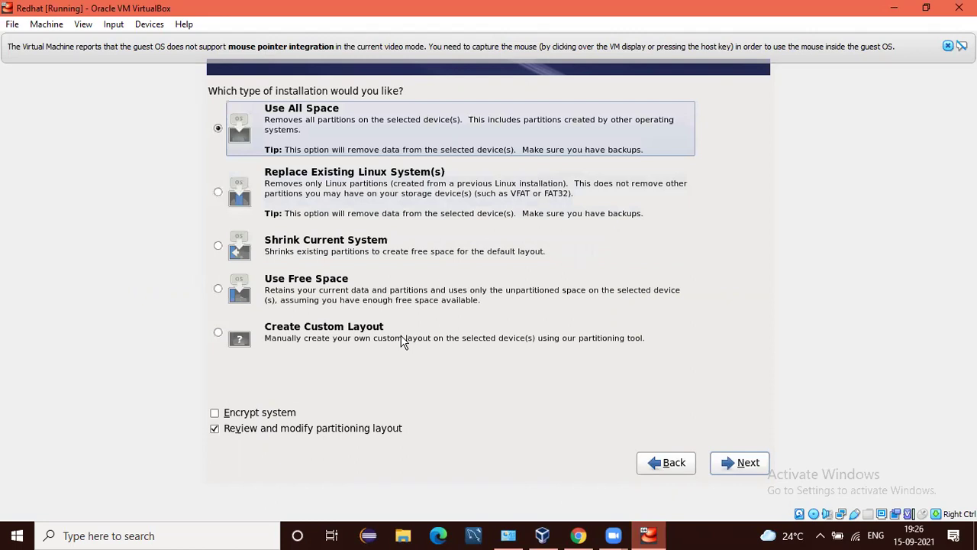
key("Down")
key("Down")
key("Down")
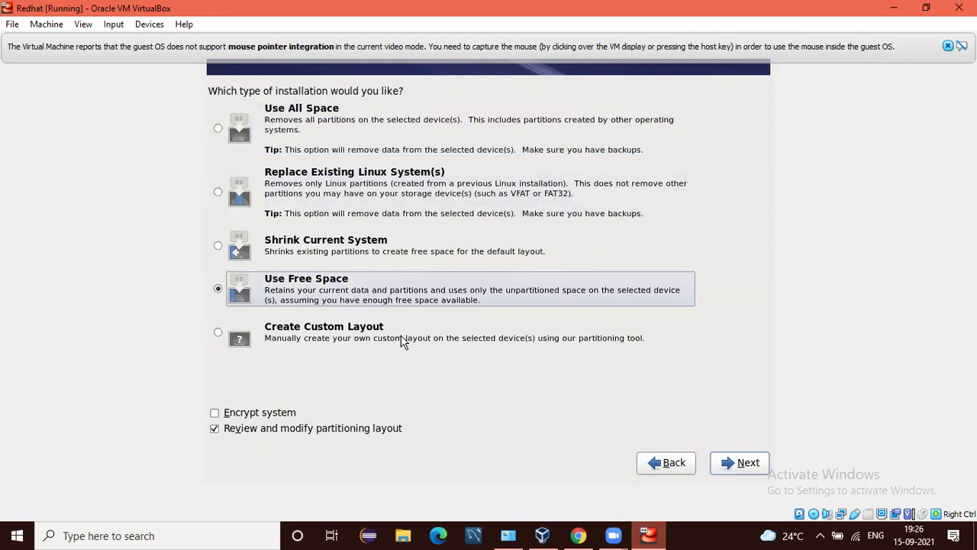
key("Down")
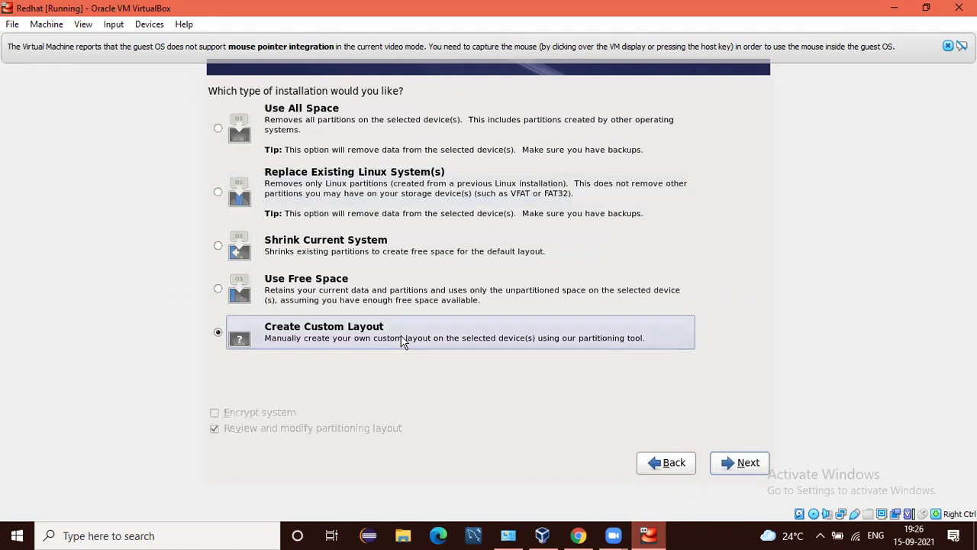
key("Tab")
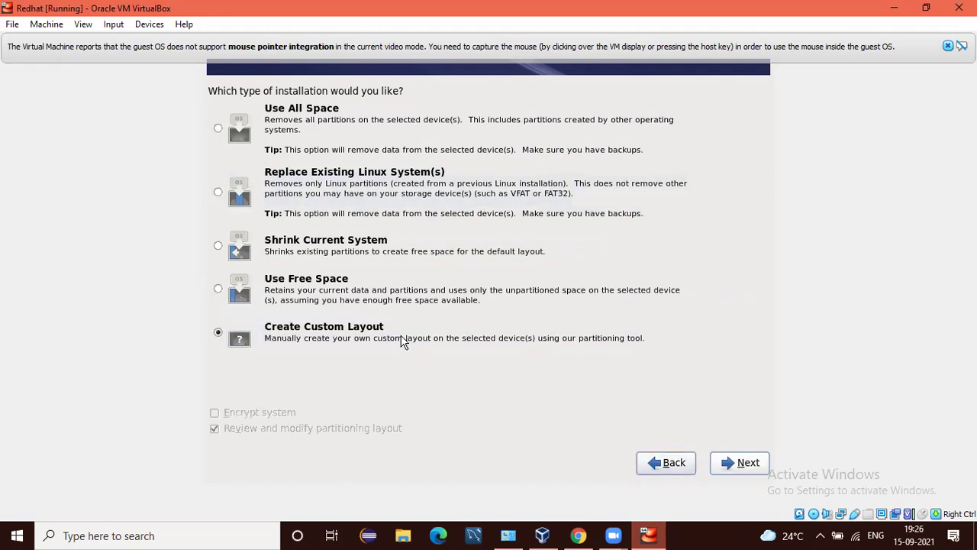
key("Tab")
key("Return")
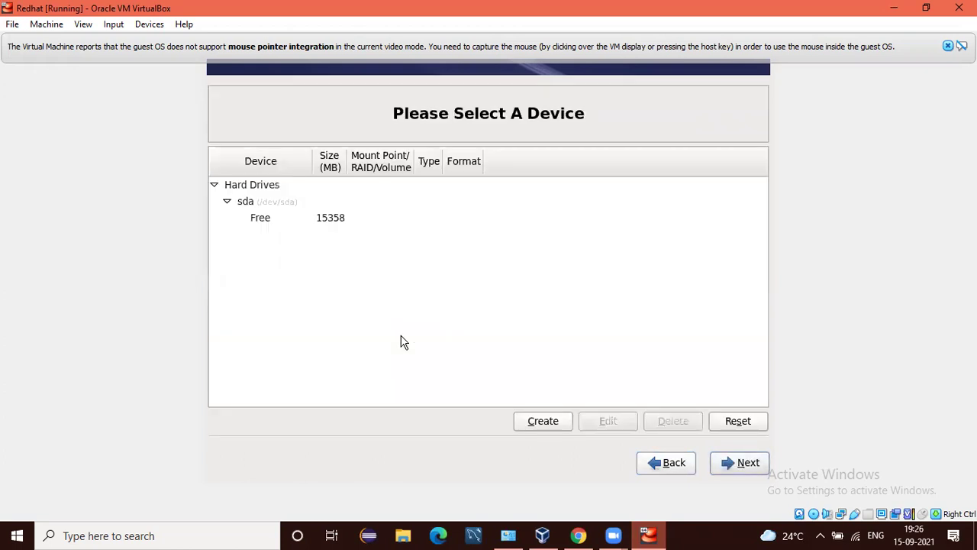
Start a new standard partition in sda's 15358 MB of free space.
key("Tab")
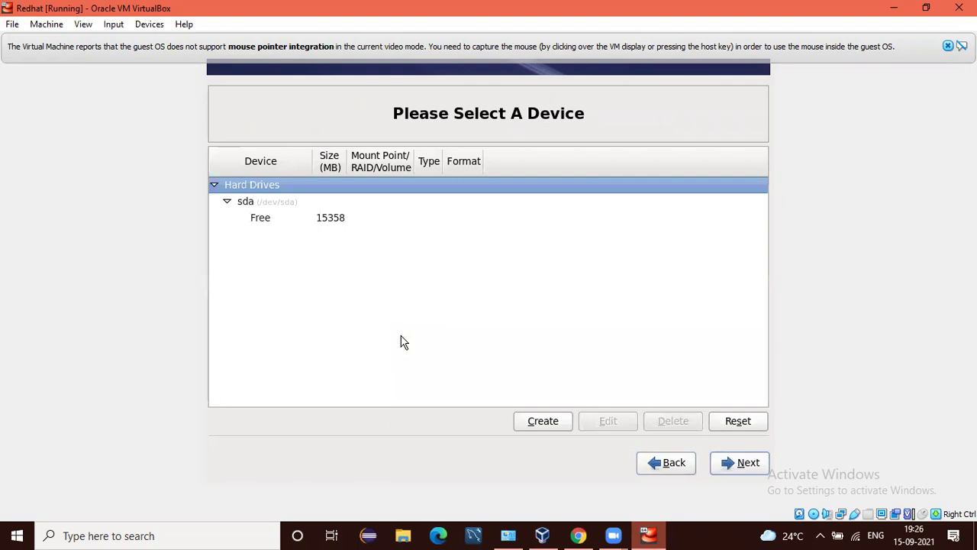
key("Down")
key("Down")
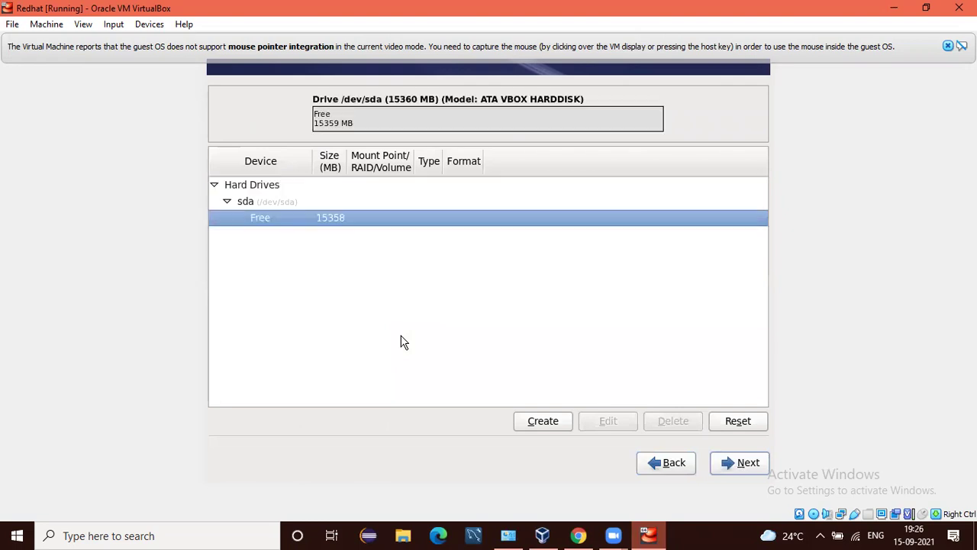
key("Tab")
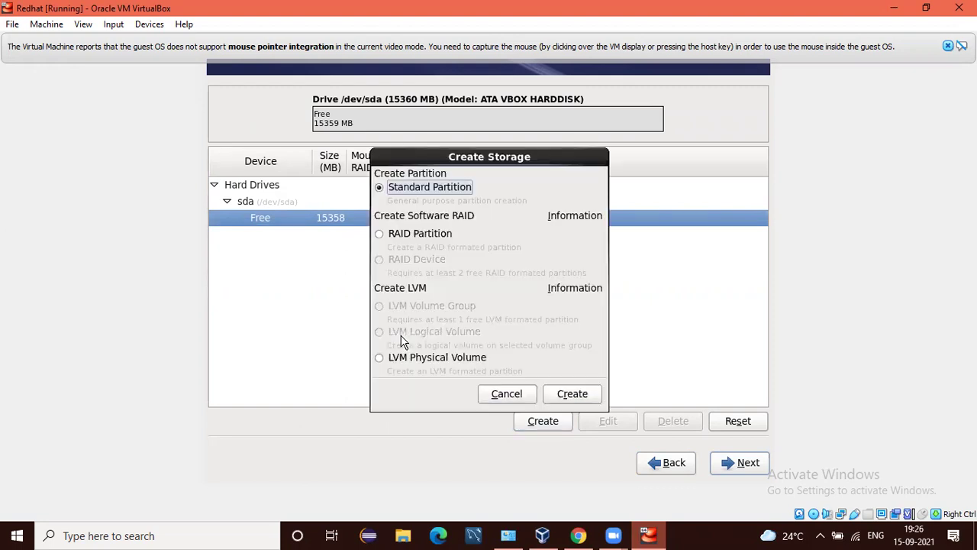
key("Tab")
key("Tab")
key("Tab")
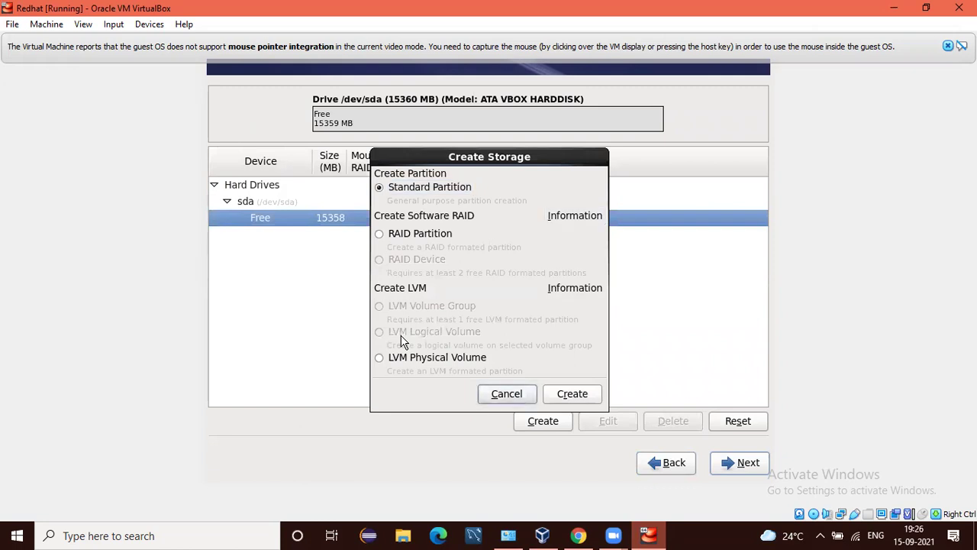
key("Tab")
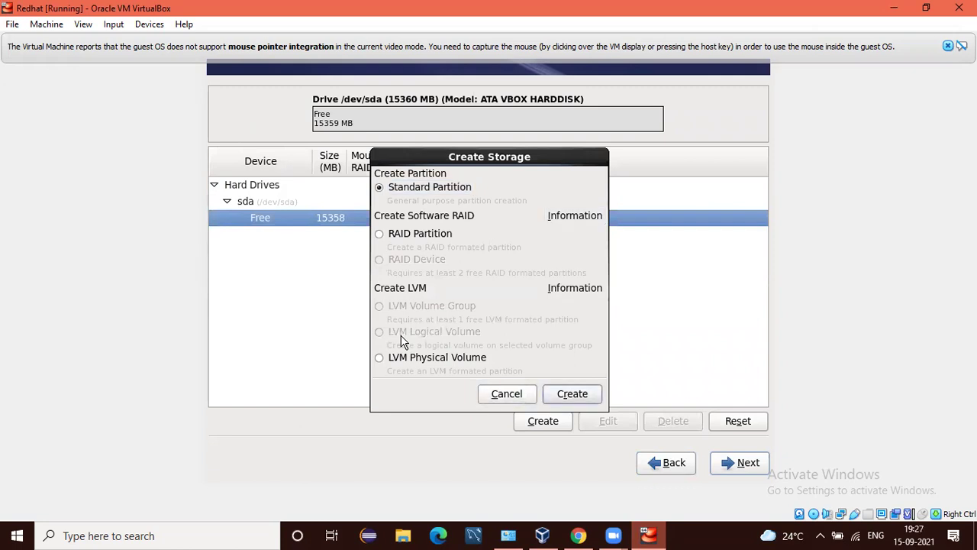
key("Return")
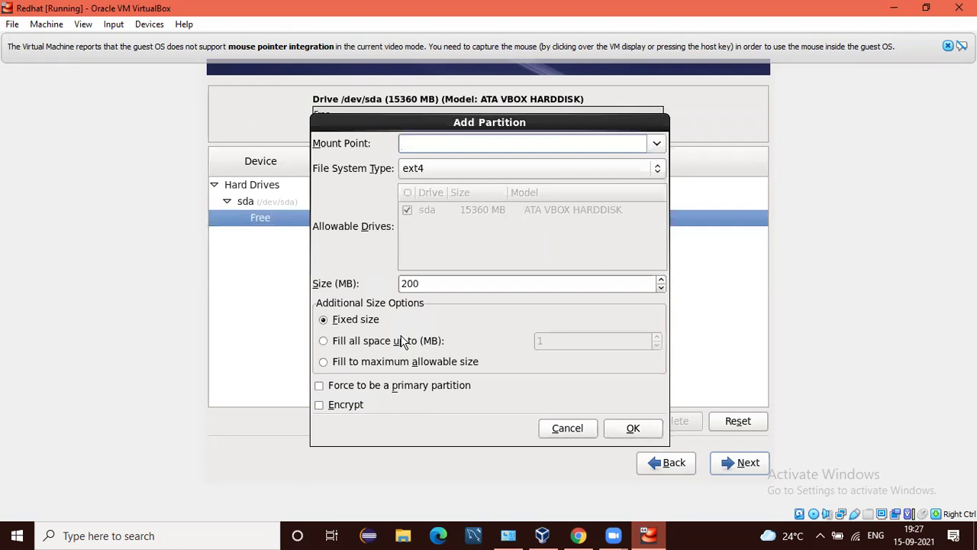
Set the new partition's mount point to /boot and its size to 500 MB.
type("/")
type("boot")
key("Tab")
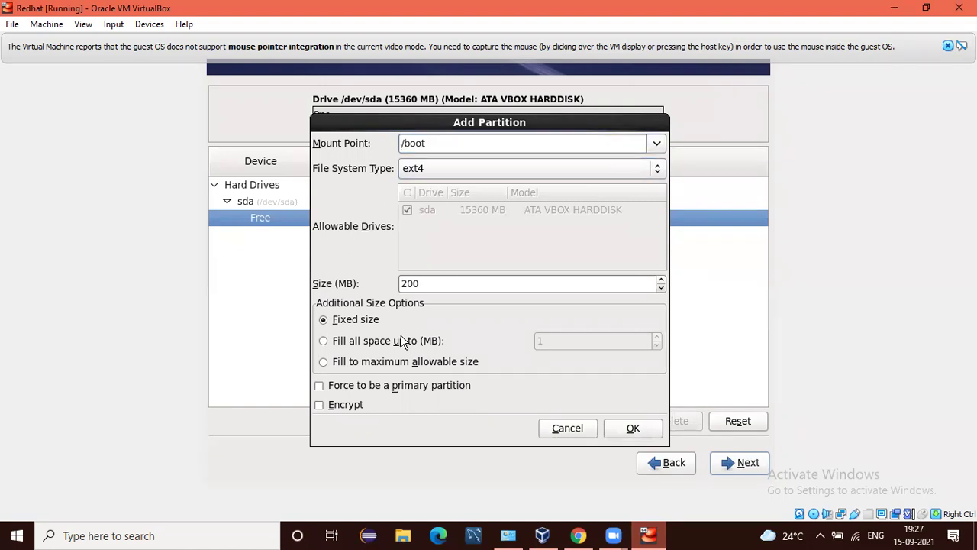
key("Tab")
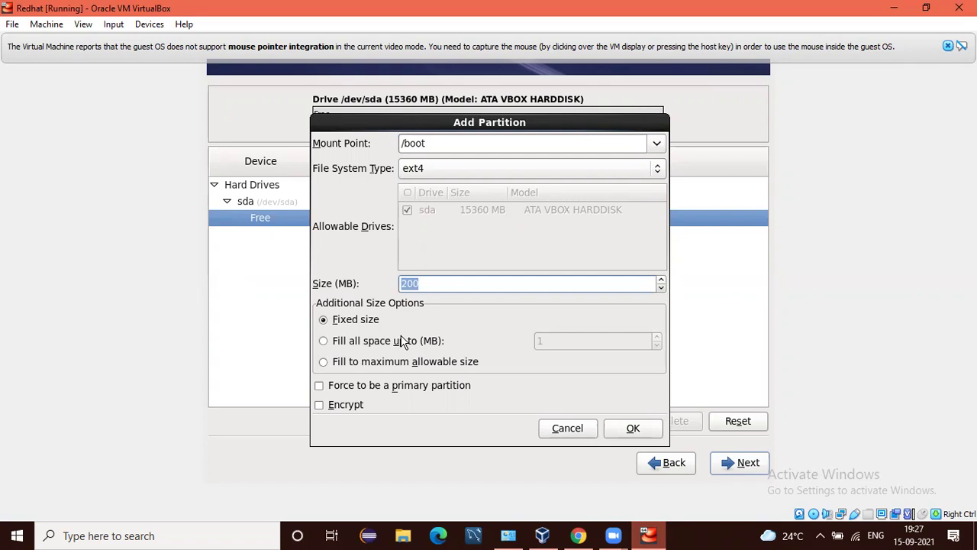
key("BackSpace")
type("500")
key("Tab")
key("Tab")
key("Tab")
key("Tab")
key("Tab")
key("Return")
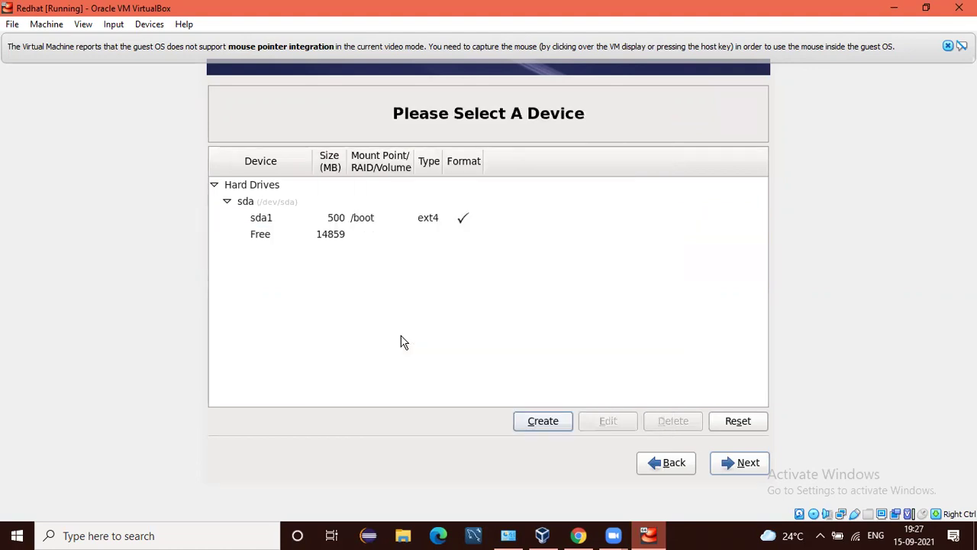
Select sda's remaining 14859 MB free space and start creating storage with Standard Partition selected.
key("Down")
key("Tab")
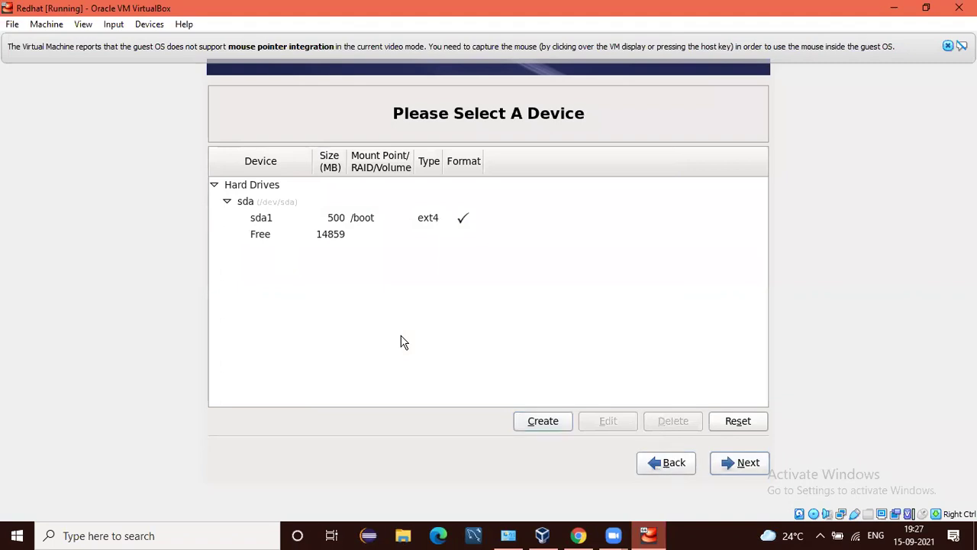
key("Tab")
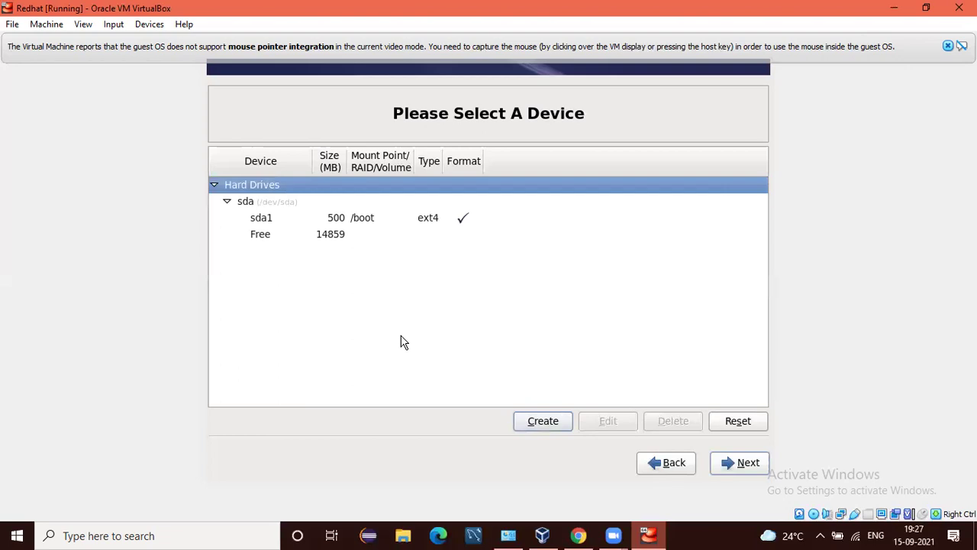
key("Down")
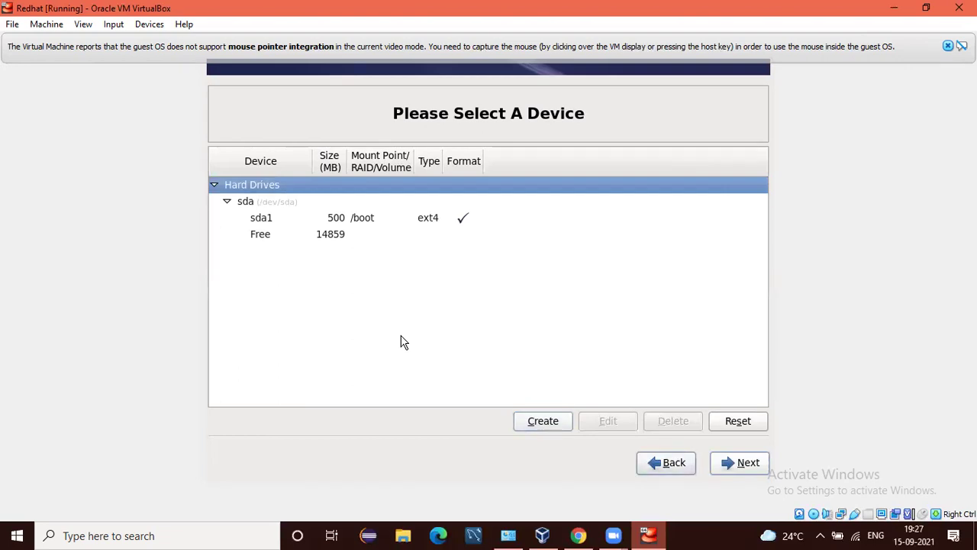
key("shift+Tab")
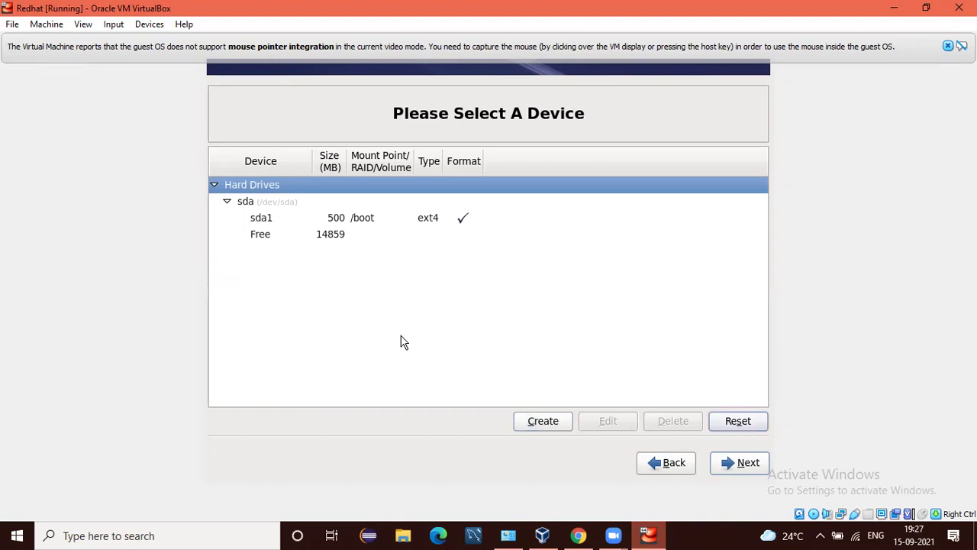
key("shift+Tab")
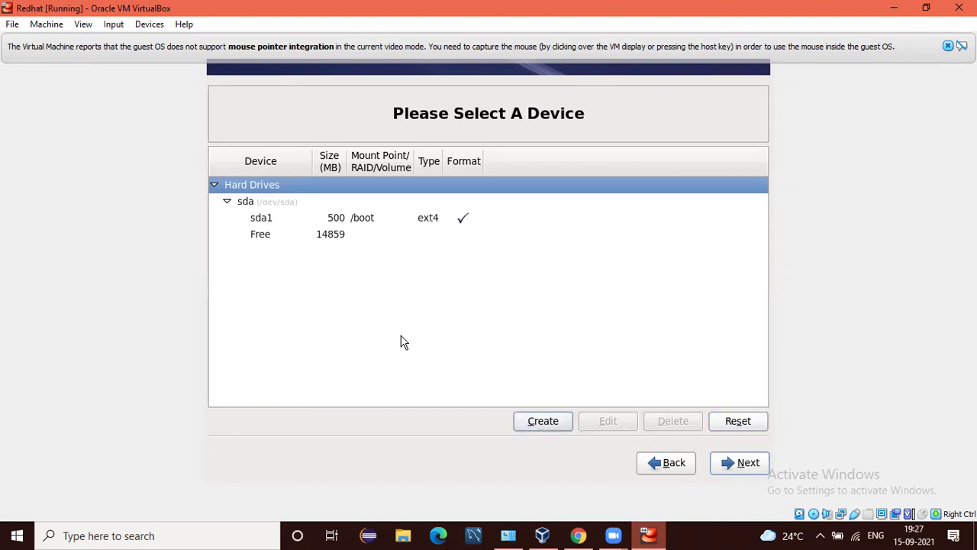
key("shift+Tab")
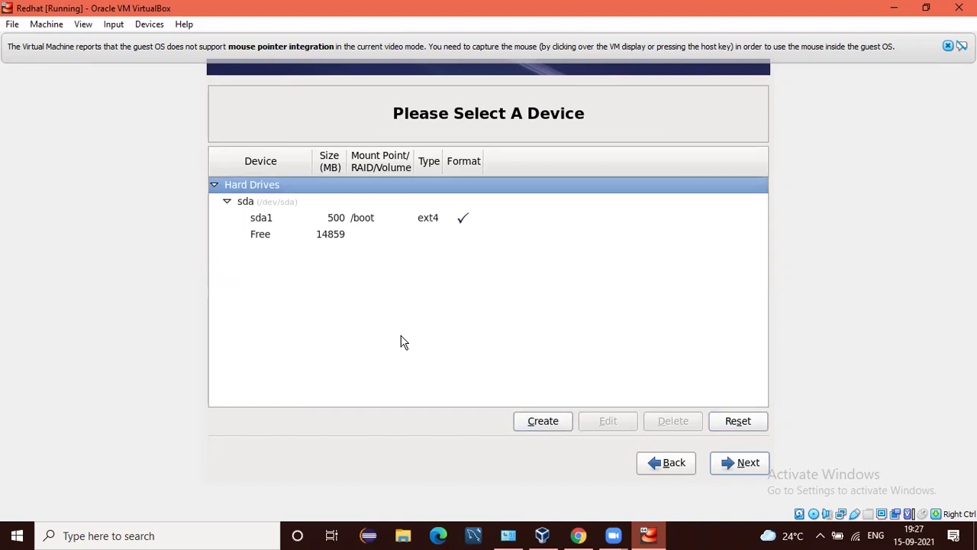
key("Down")
key("Down")
key("Down")
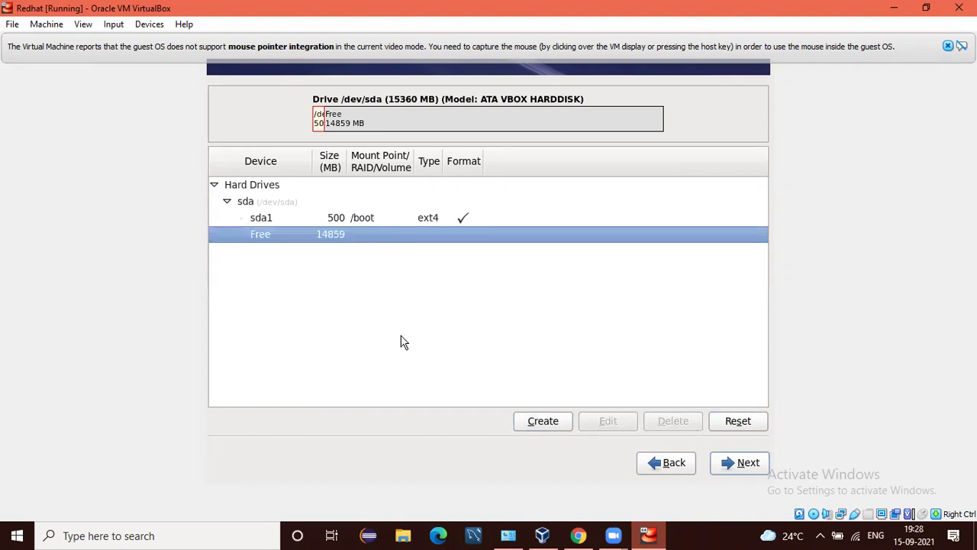
key("Tab")
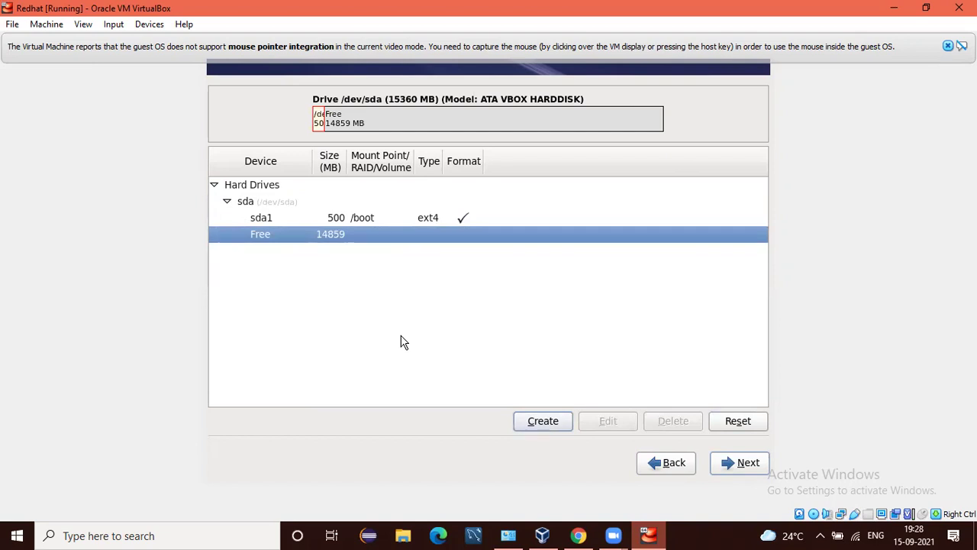
key("Return")
key("Tab")
key("Tab")
key("Tab")
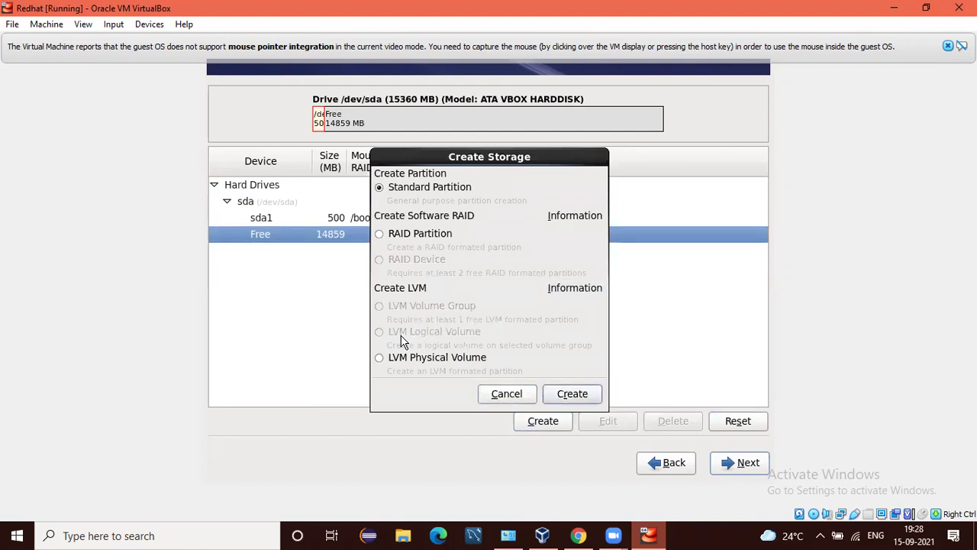
Add an 8000 MB ext4 partition mounted at / as sda2.
key("Return")
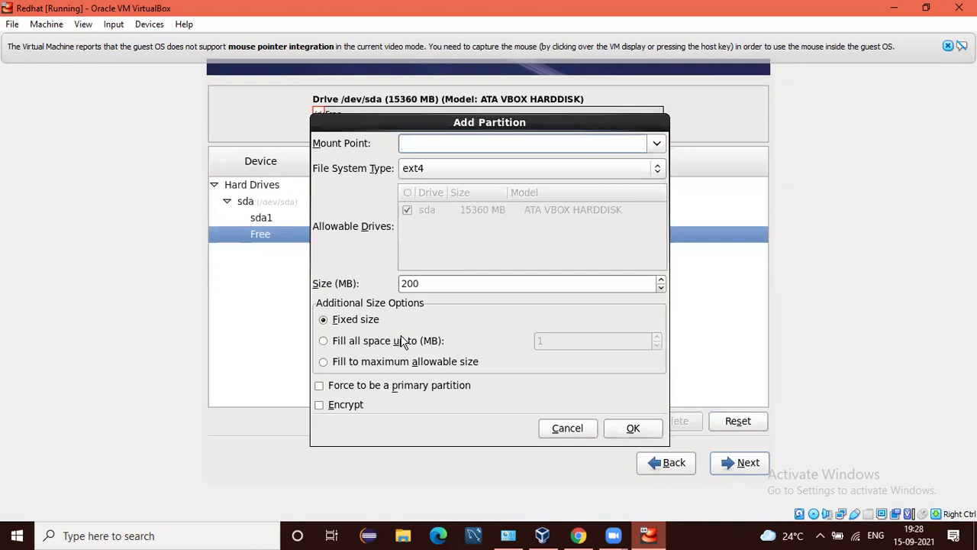
type("/")
key("Tab")
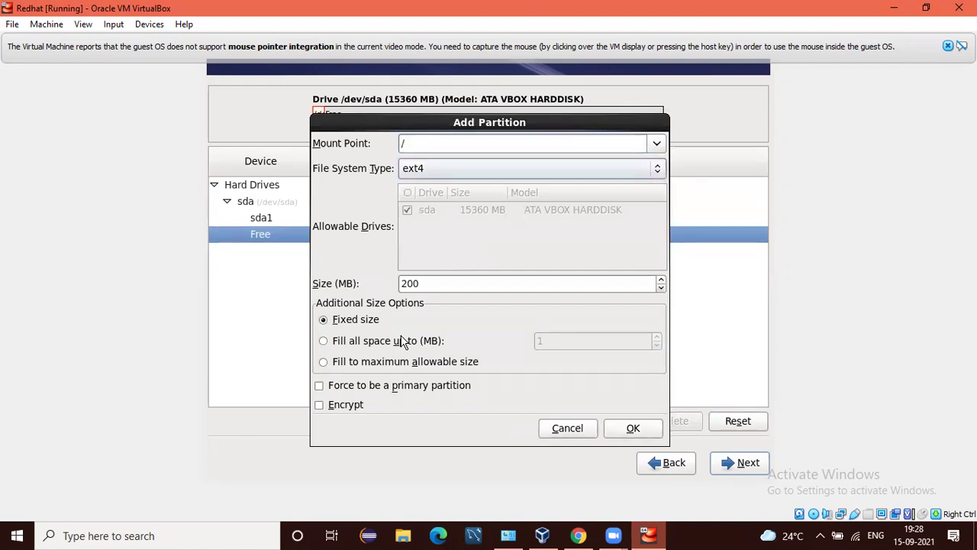
key("Tab")
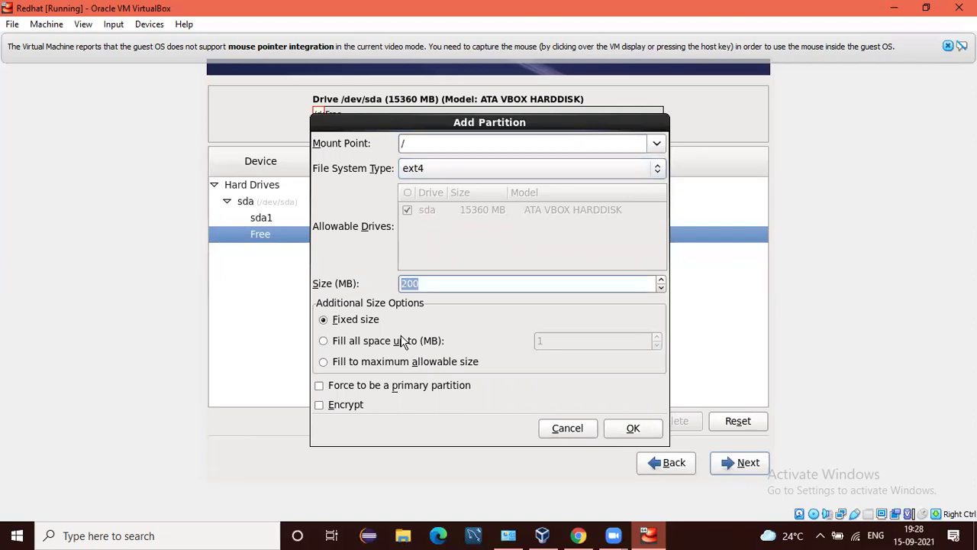
key("BackSpace")
type("500")
key("BackSpace")
key("BackSpace")
key("BackSpace")
type("8000")
key("Tab")
key("Tab")
key("Tab")
key("Tab")
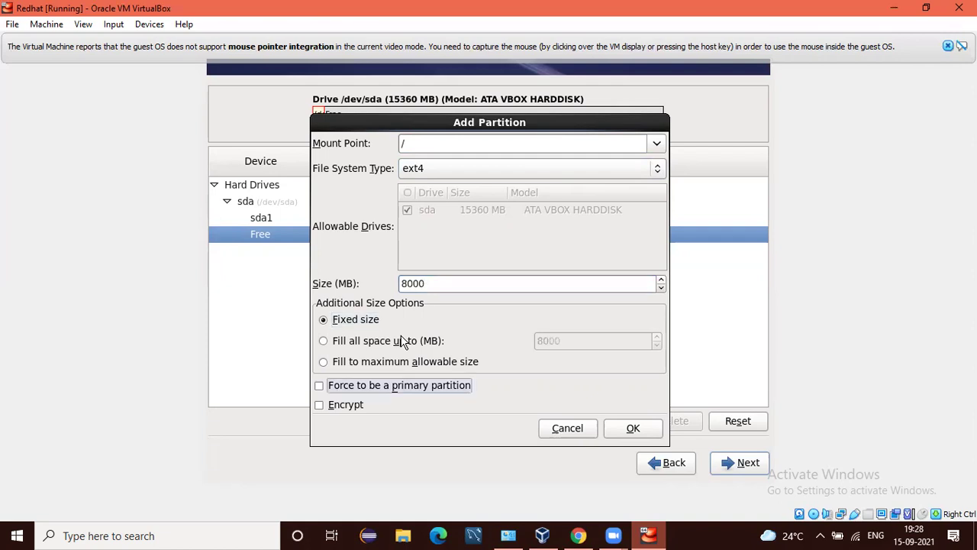
key("Tab")
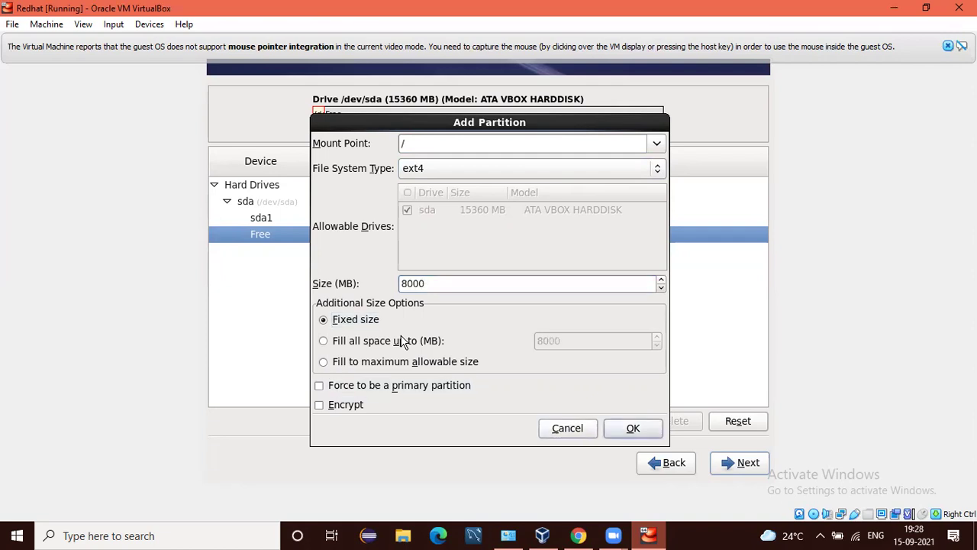
key("Return")
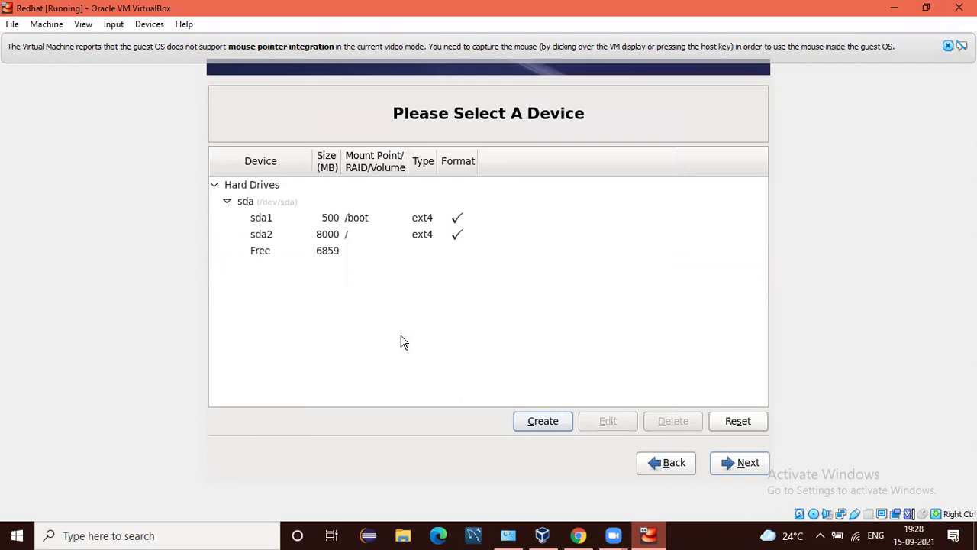
Select the remaining 6859 MB free space and open a new standard partition form.
key("Tab")
key("Tab")
key("Tab")
key("Tab")
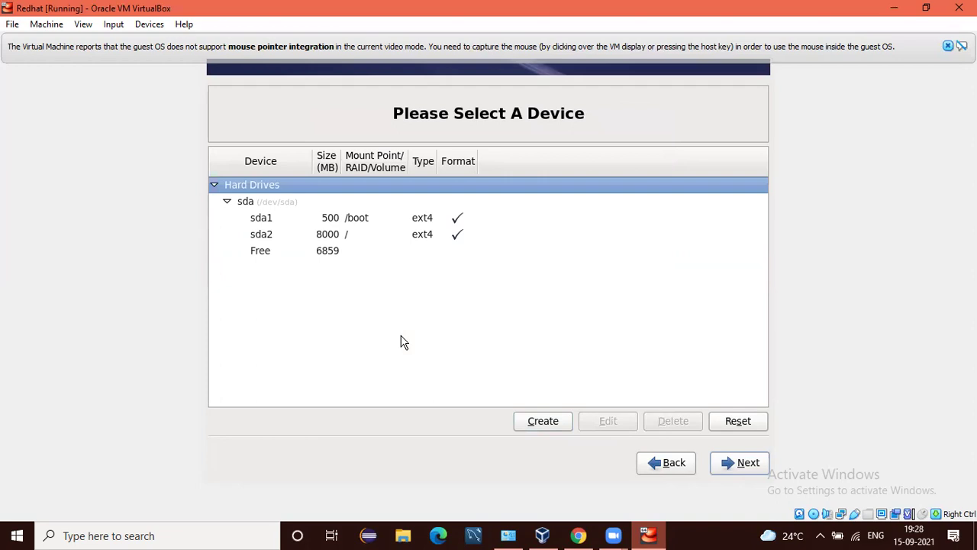
key("Down")
key("Down")
key("Down")
key("Down")
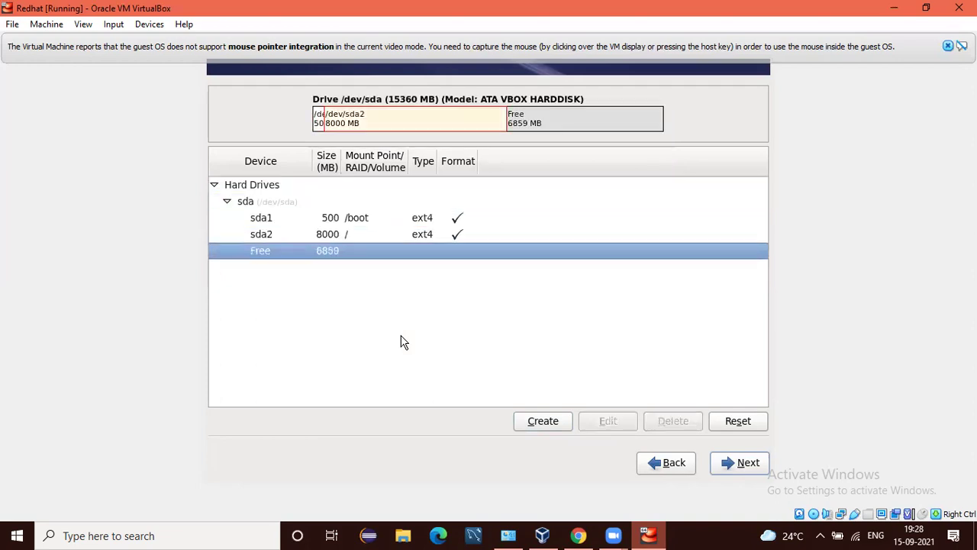
key("Tab")
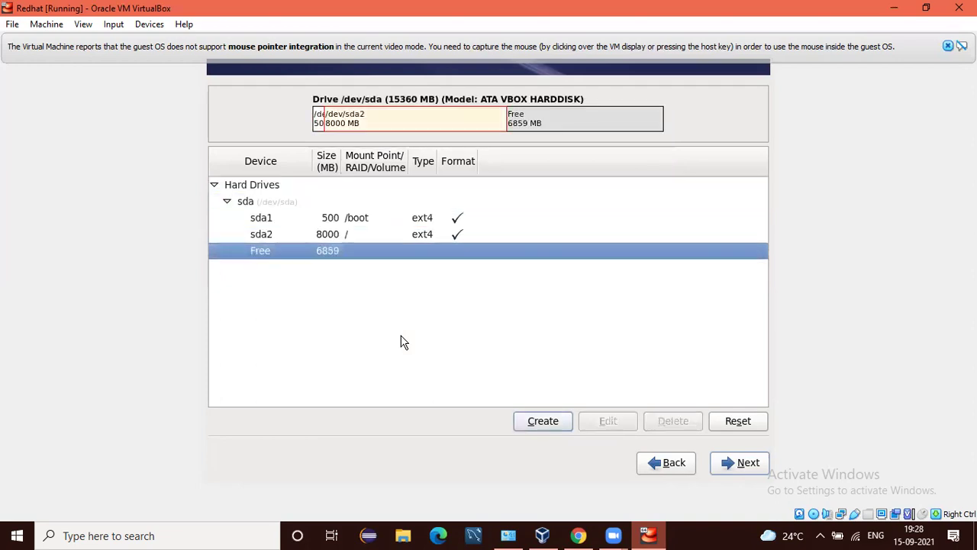
key("Return")
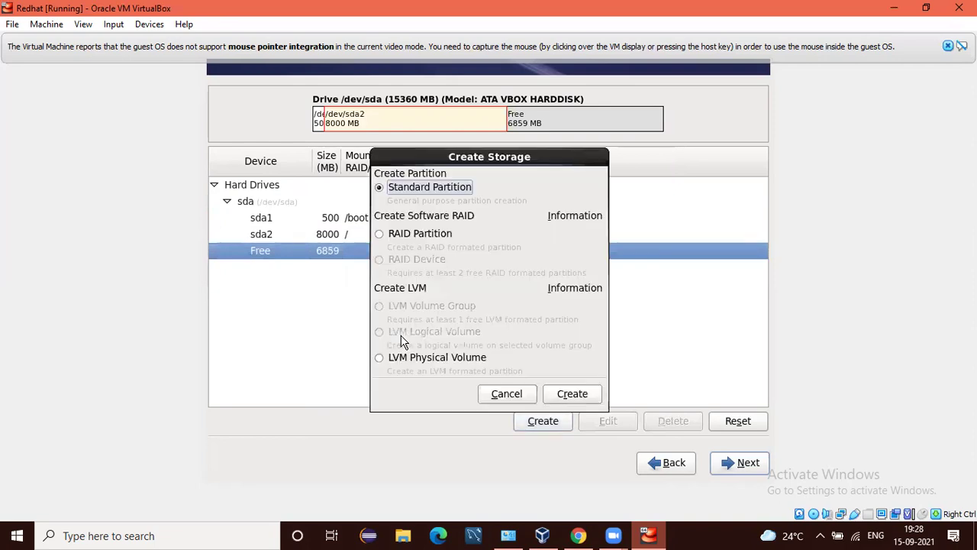
key("Tab")
key("Tab")
key("Tab")
key("Tab")
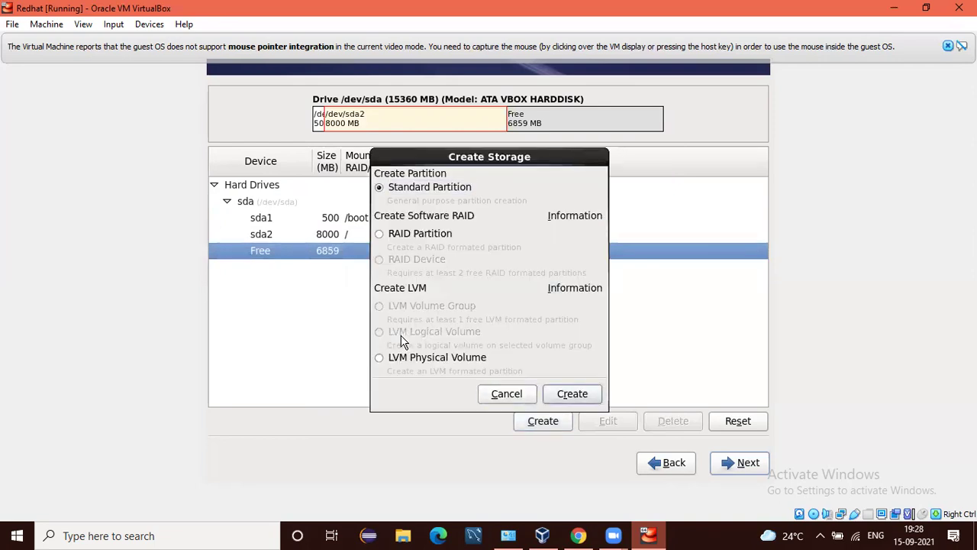
key("Return")
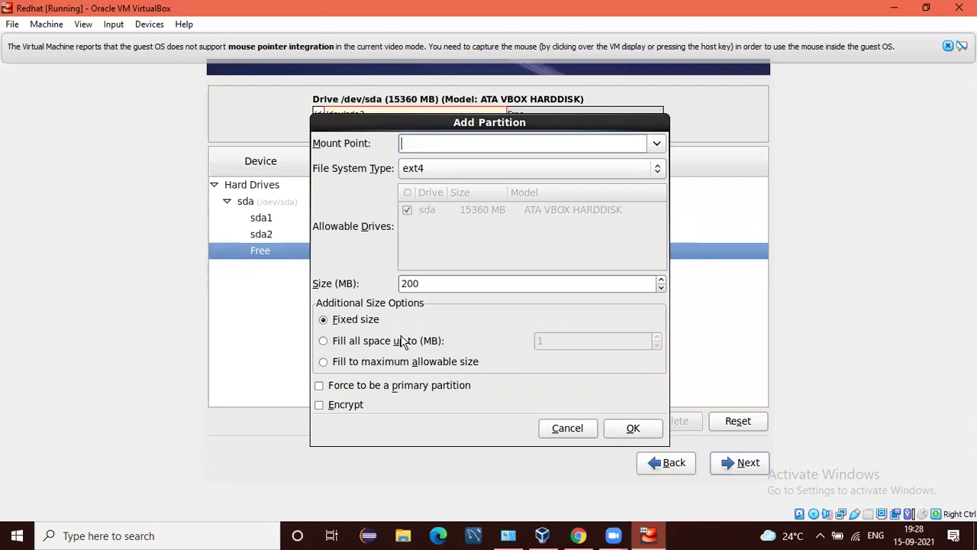
Create a 1024 MB swap partition, sda3, in the free space.
key("Tab")
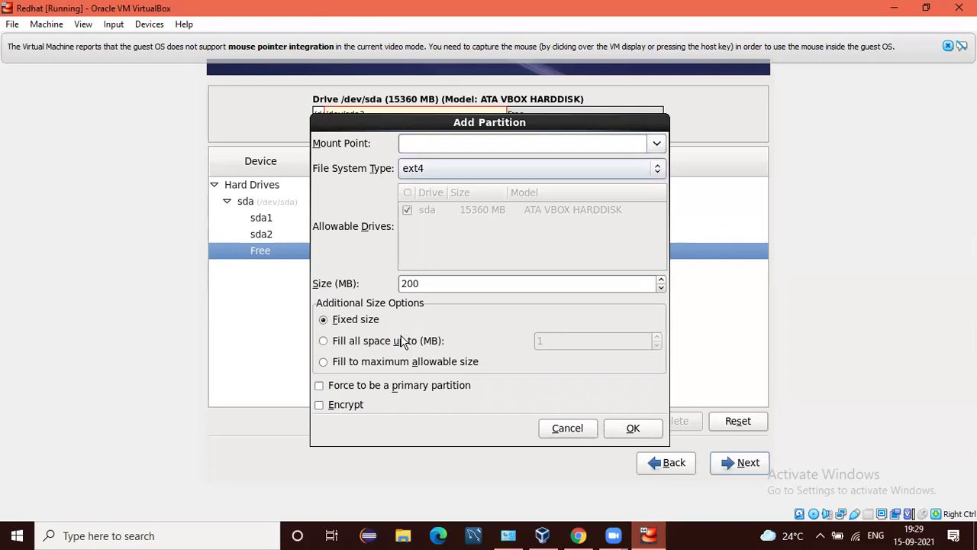
key("Down")
key("Down")
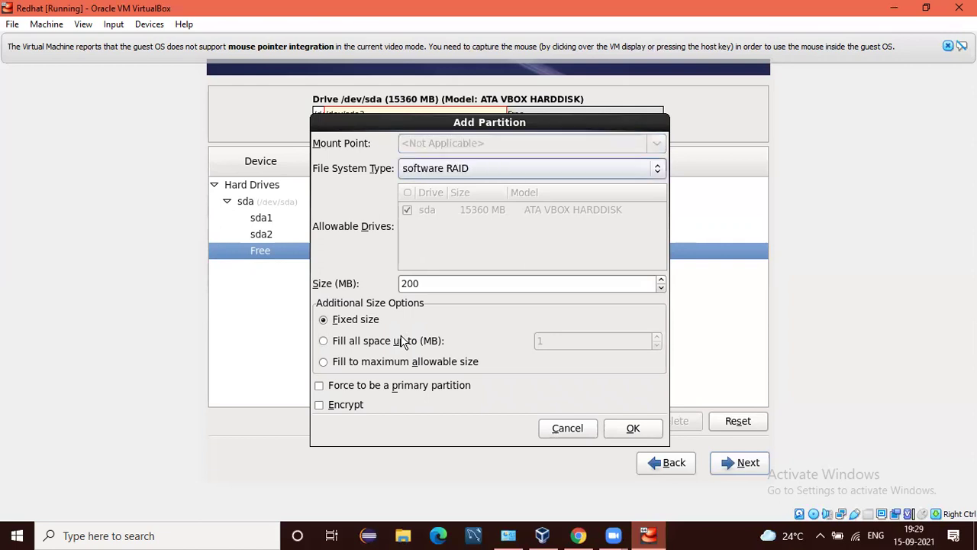
key("Down")
key("Down")
key("Up")
key("Tab")
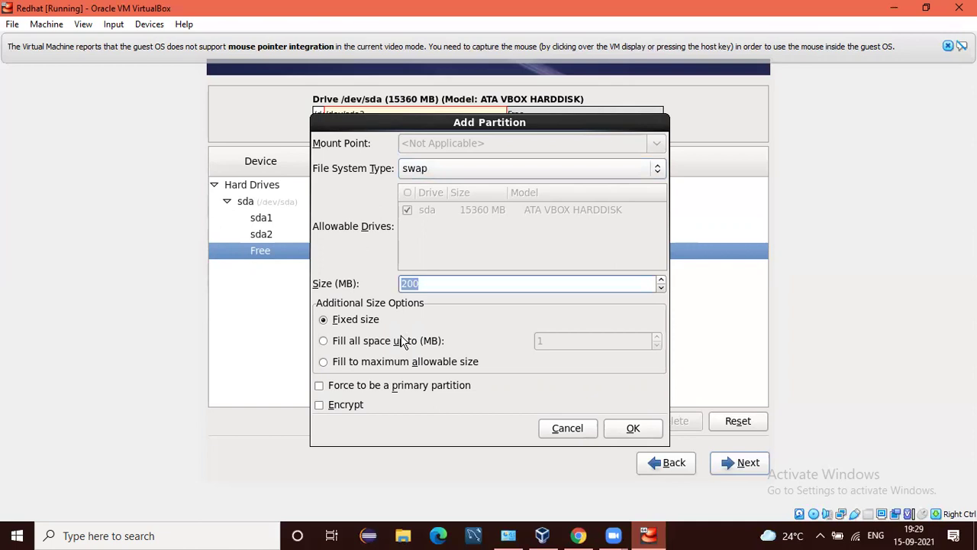
key("BackSpace")
type("1024")
key("Tab")
key("Tab")
key("Tab")
key("Tab")
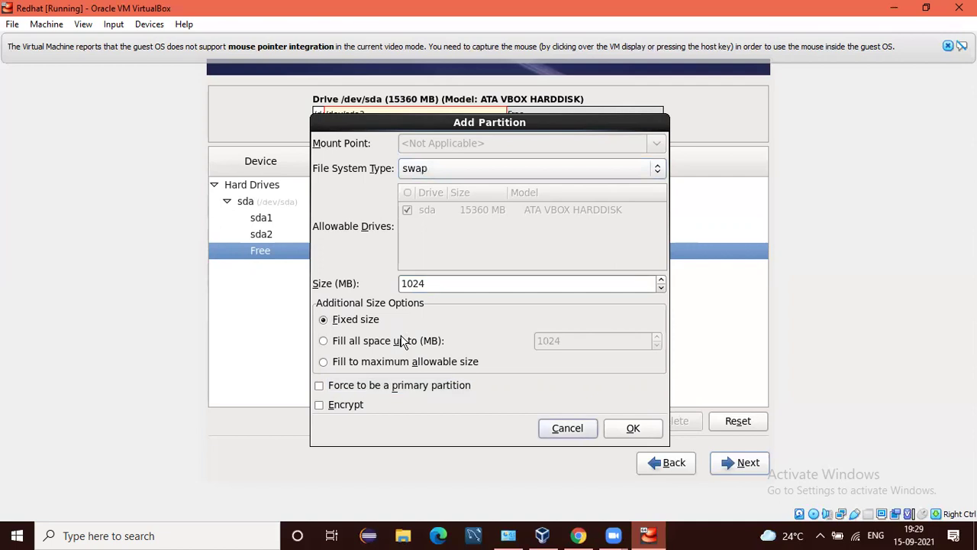
key("Tab")
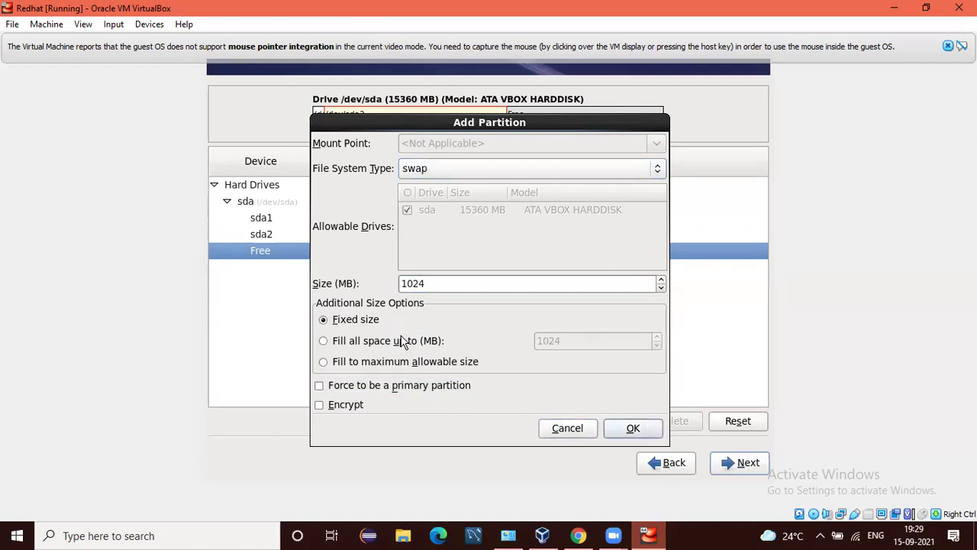
key("Return")
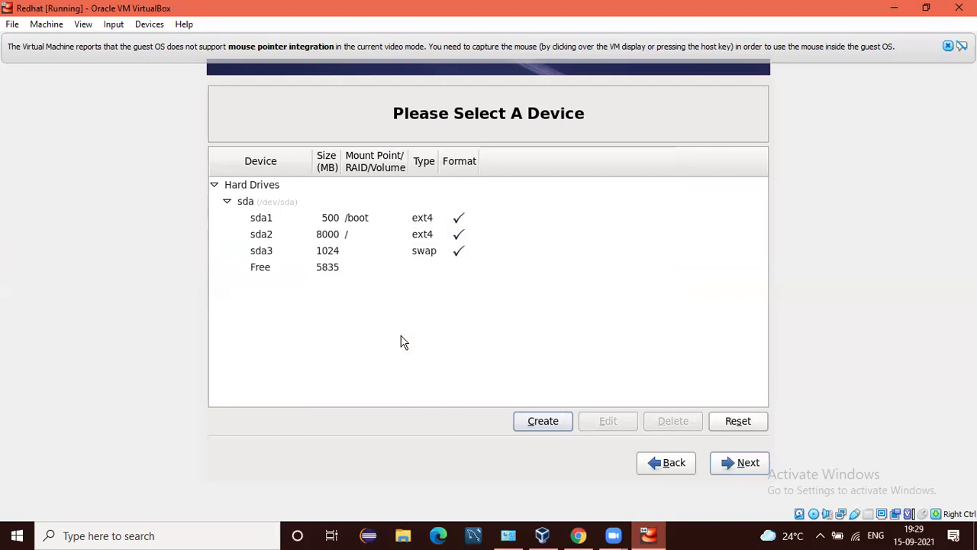
Accept the /boot 500, / 8000 and swap 1024 partition layout.
key("Tab")
key("Tab")
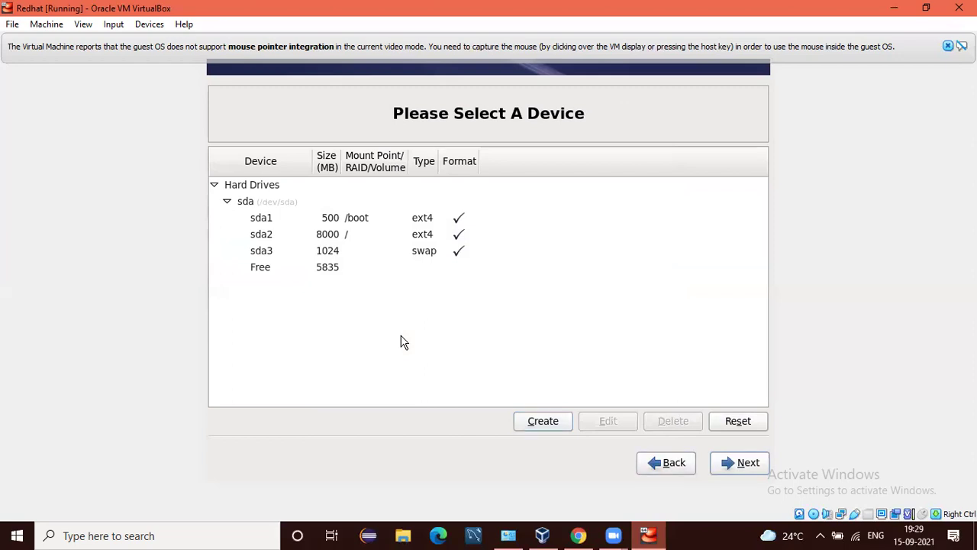
key("Tab")
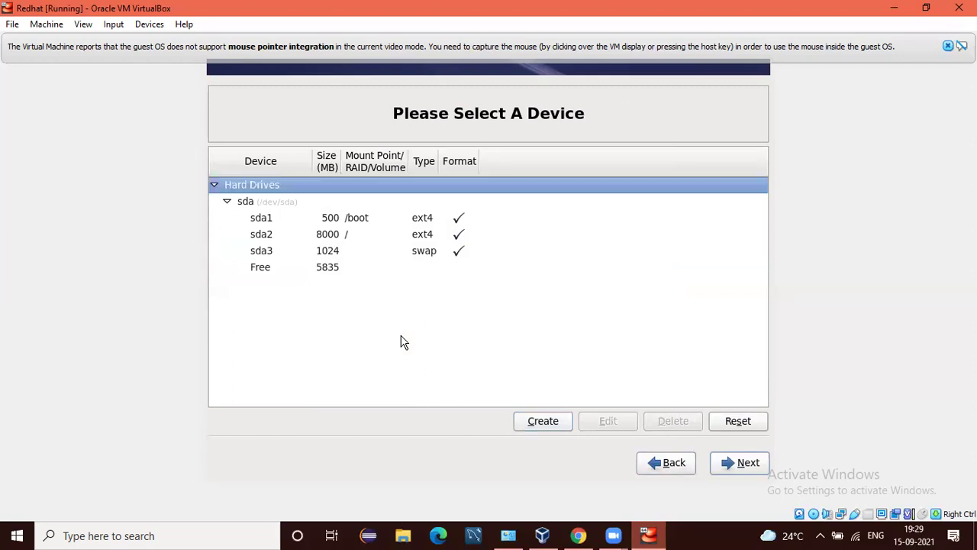
key("Down")
key("Down")
key("Down")
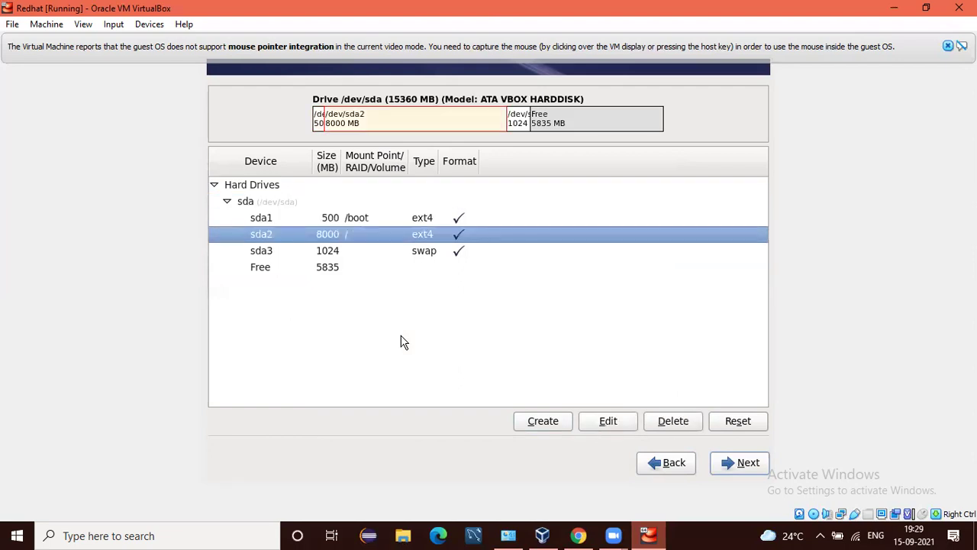
key("Down")
key("Down")
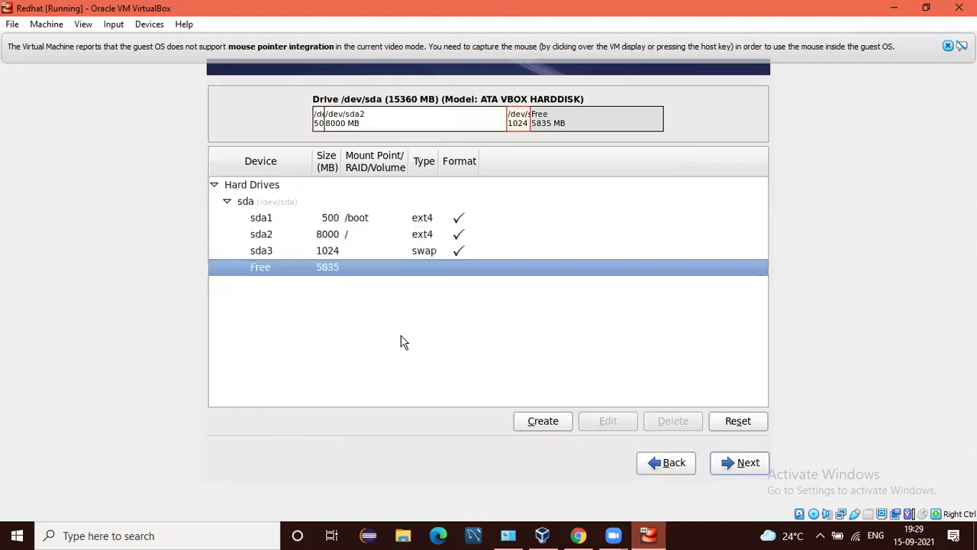
key("Tab")
key("Tab")
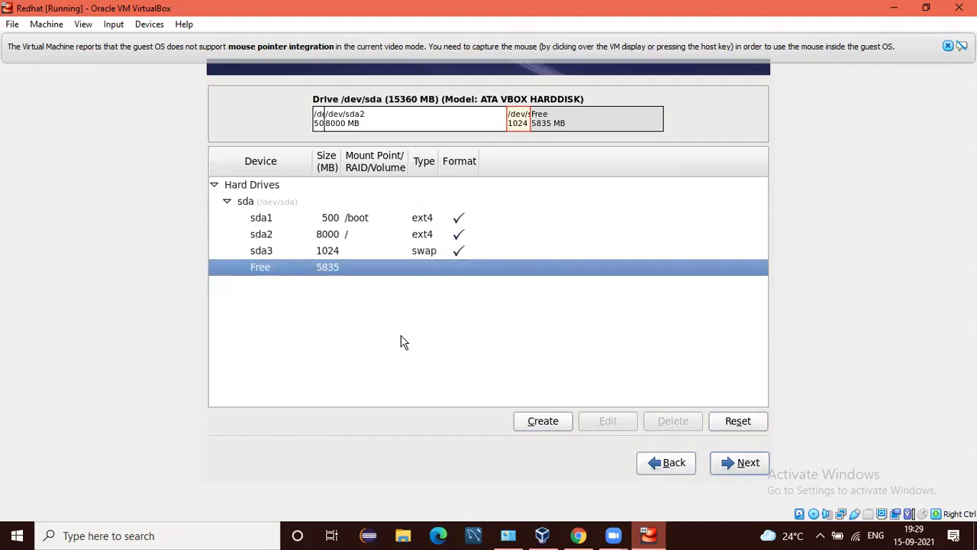
key("alt+n")
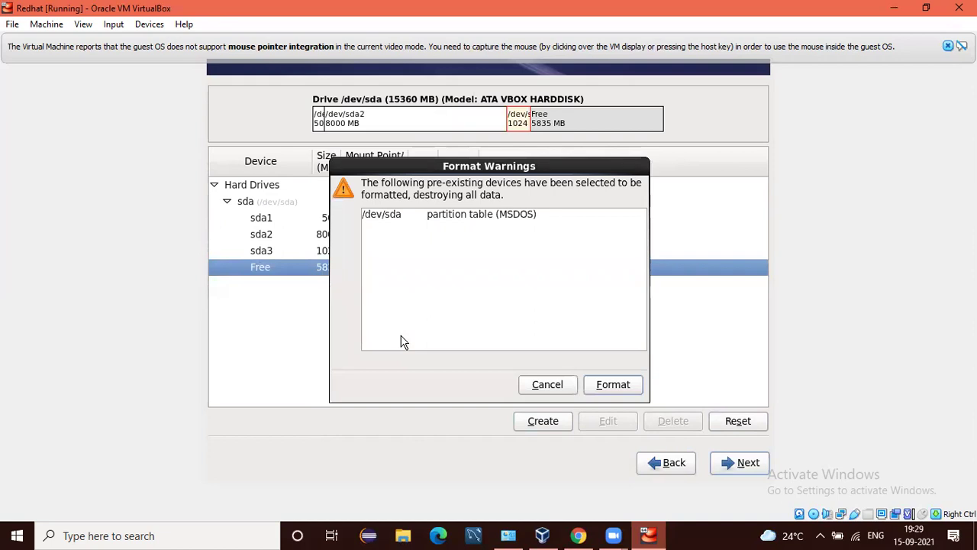
Confirm formatting /dev/sda and write the partition changes to disk.
key("alt+f")
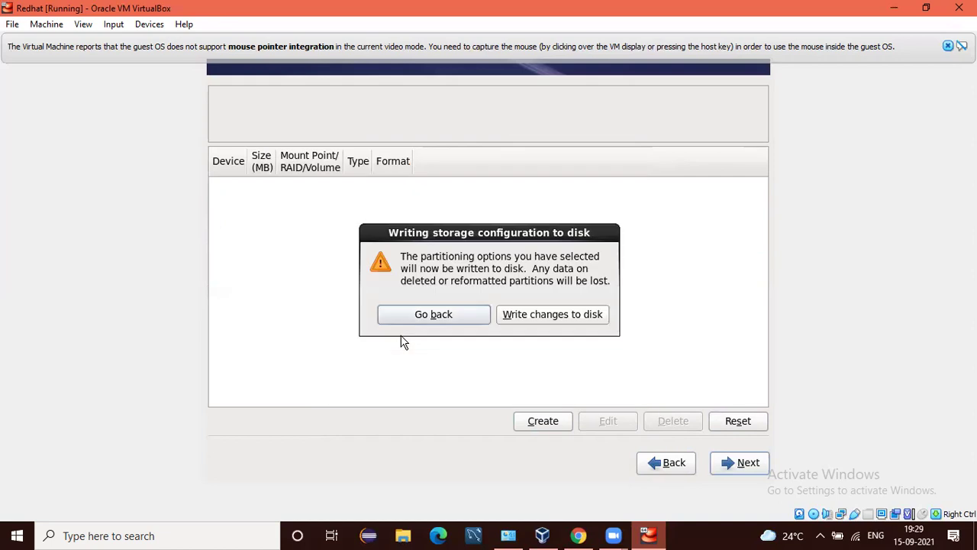
key("Tab")
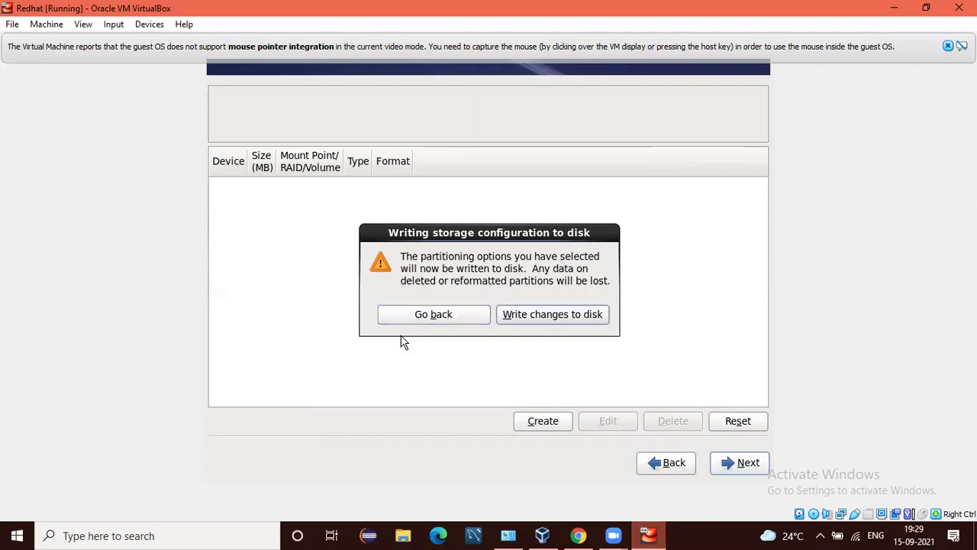
key("Return")
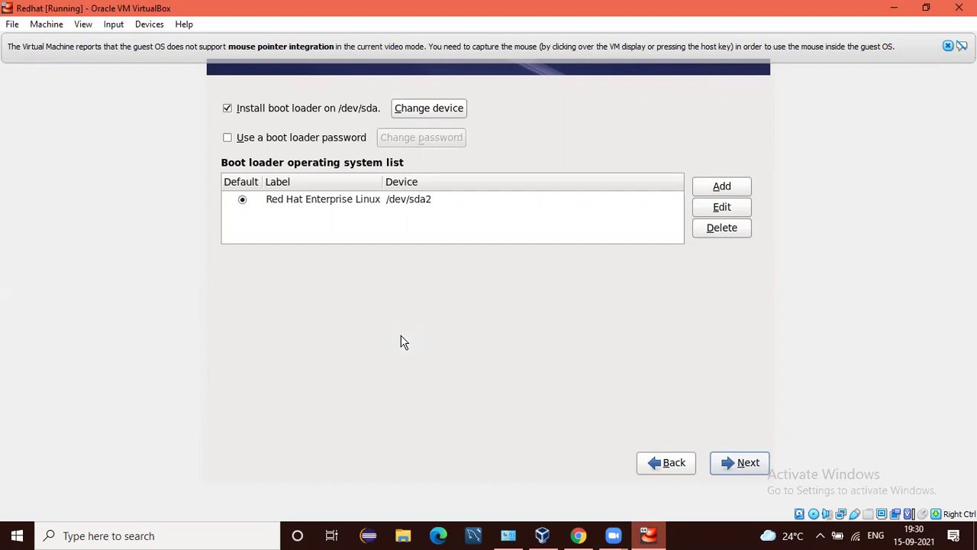
Accept the default boot loader settings and continue to software selection.
key("Return")
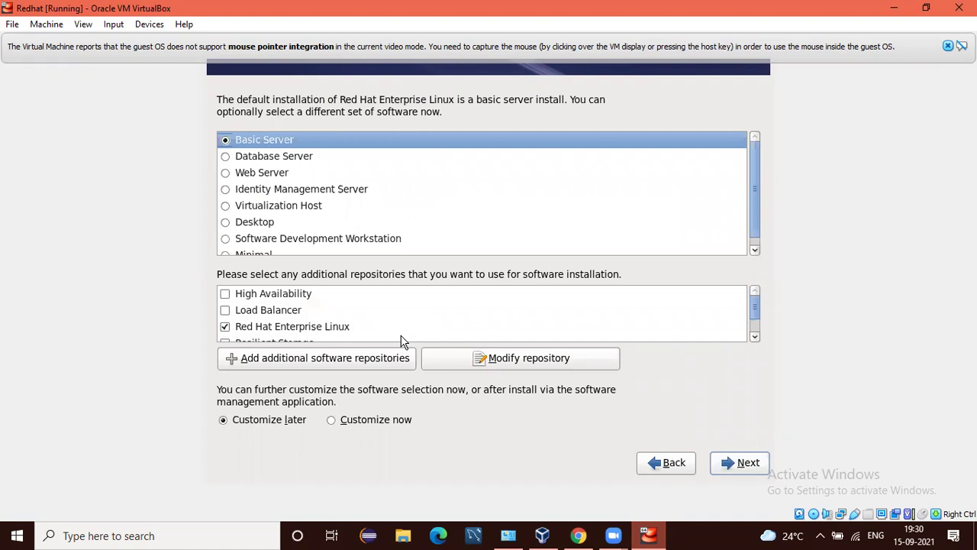
Choose the Desktop software set with Customize now, then proceed to package customization.
key("Down")
key("Down")
key("Down")
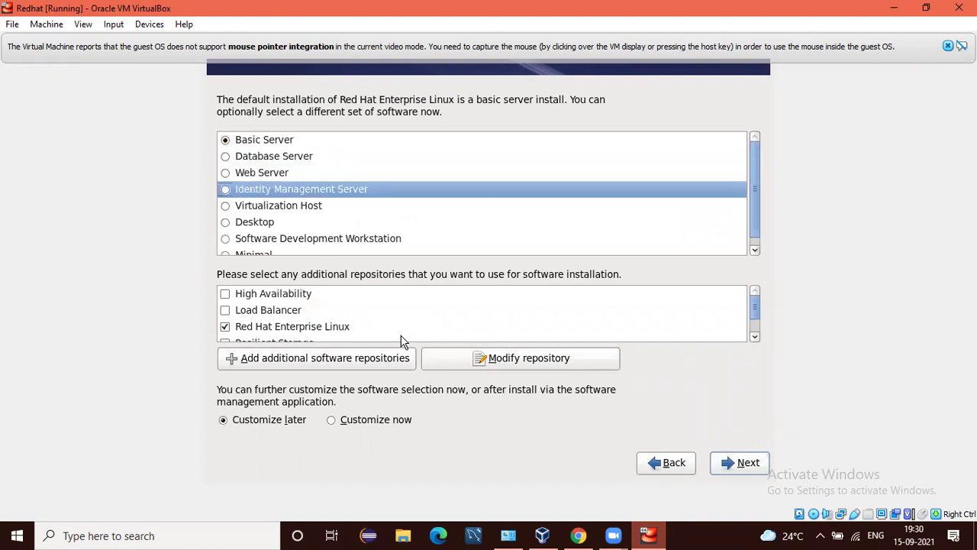
key("Down")
key("Down")
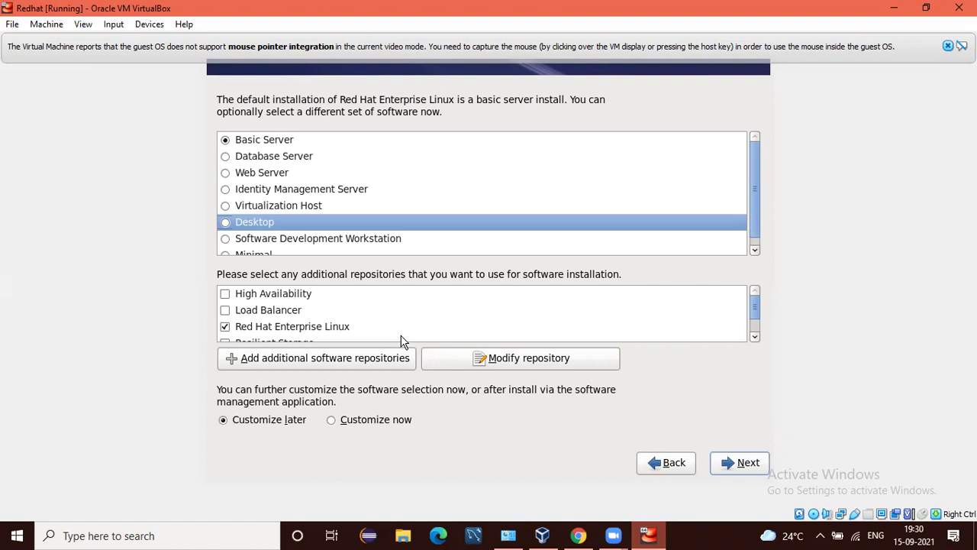
key("space")
key("Tab")
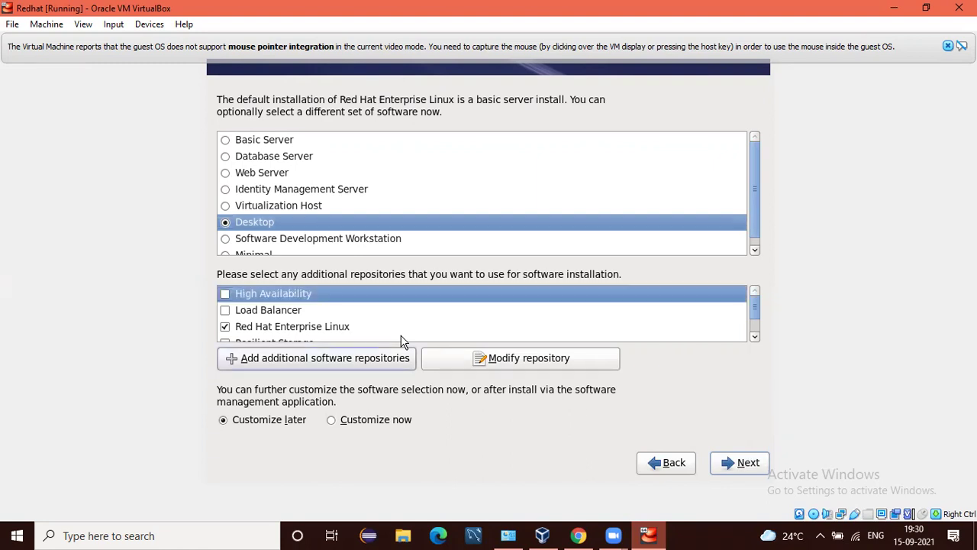
key("Tab")
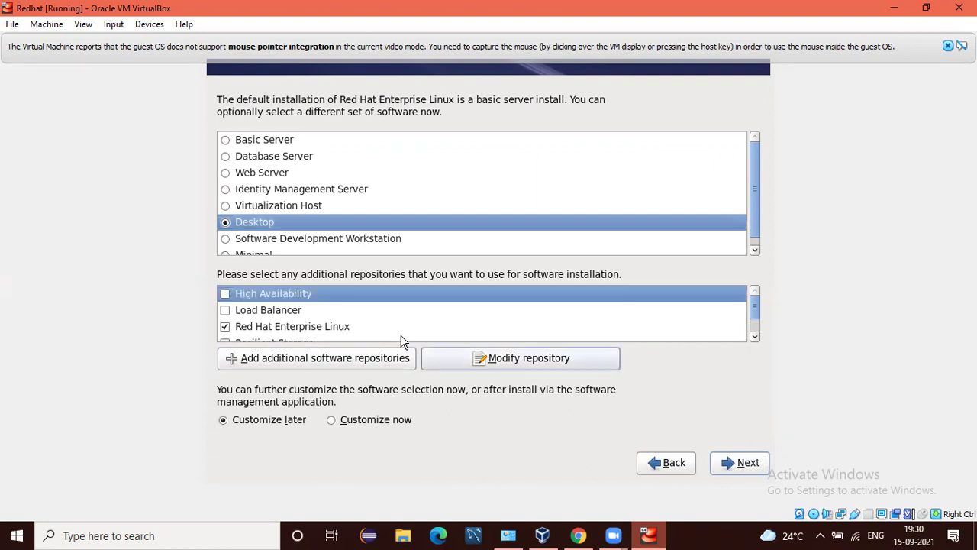
key("Tab")
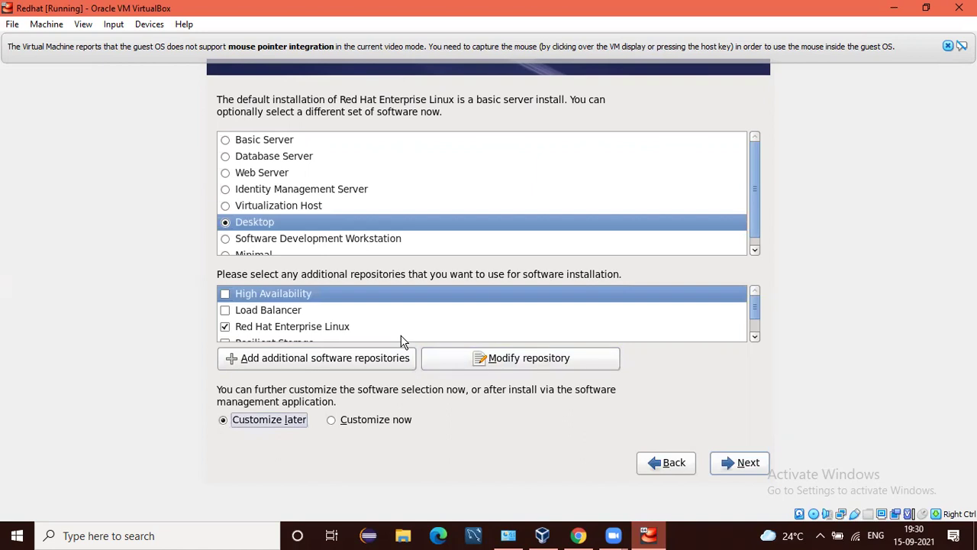
key("Tab")
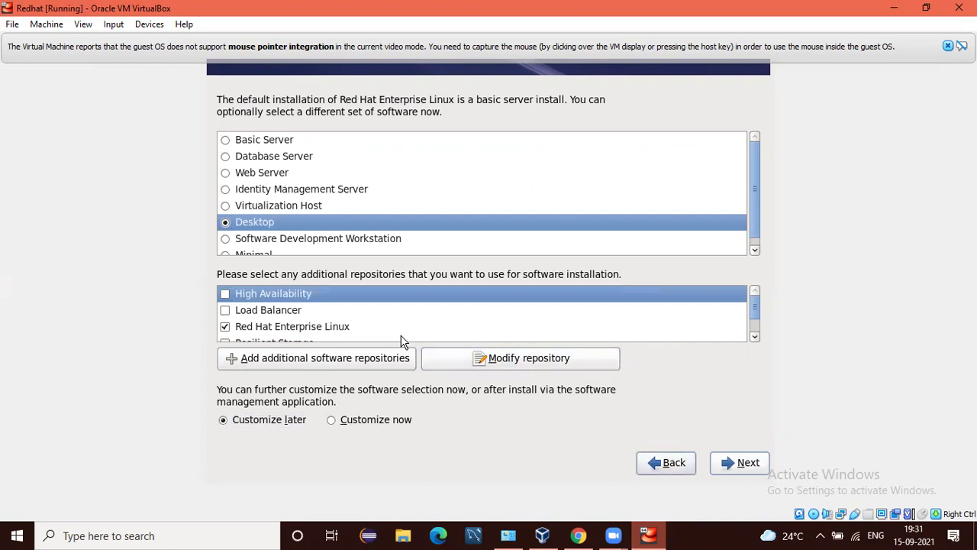
key("shift+Tab")
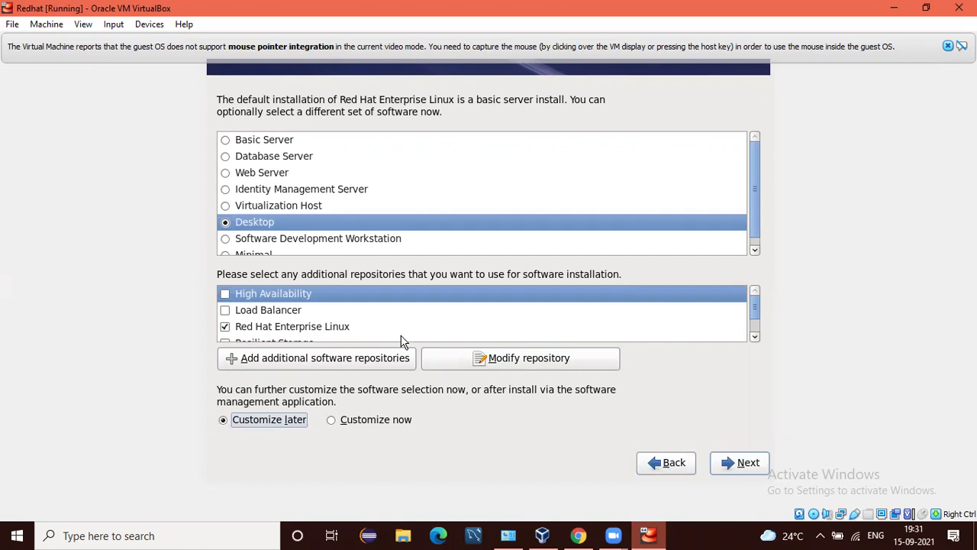
key("Right")
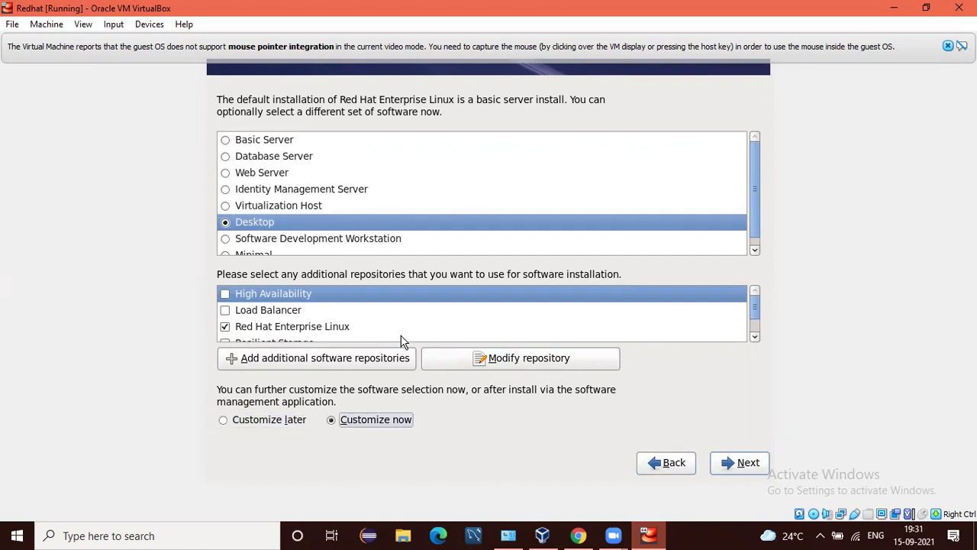
key("Tab")
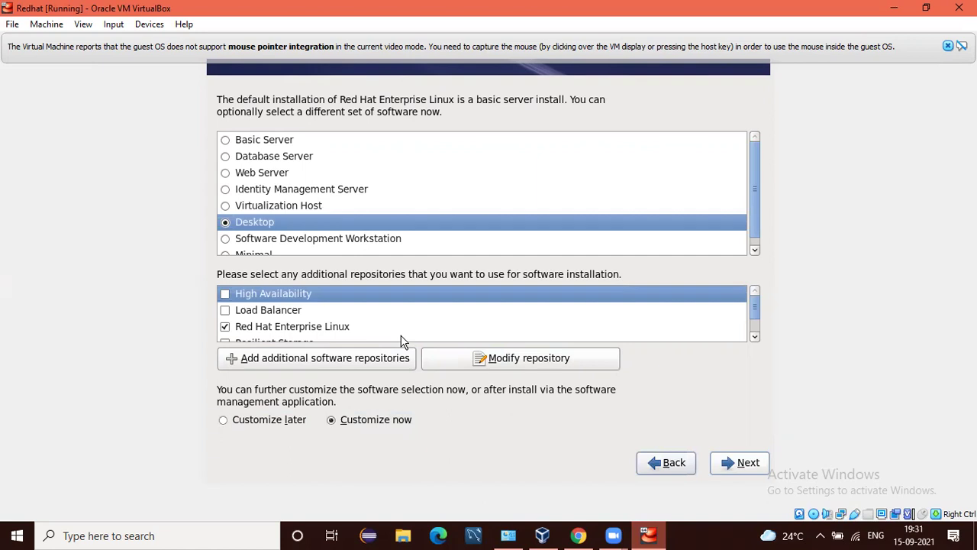
key("Tab")
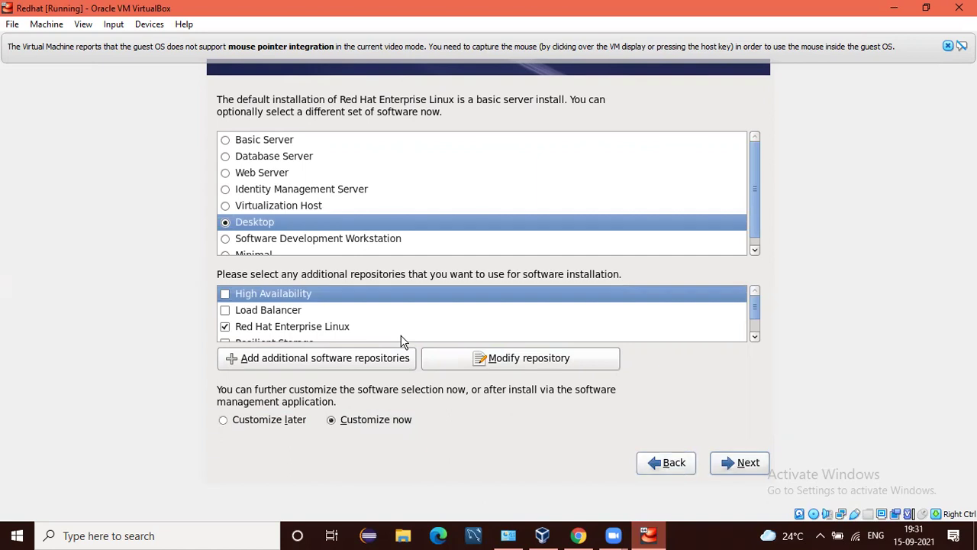
key("Return")
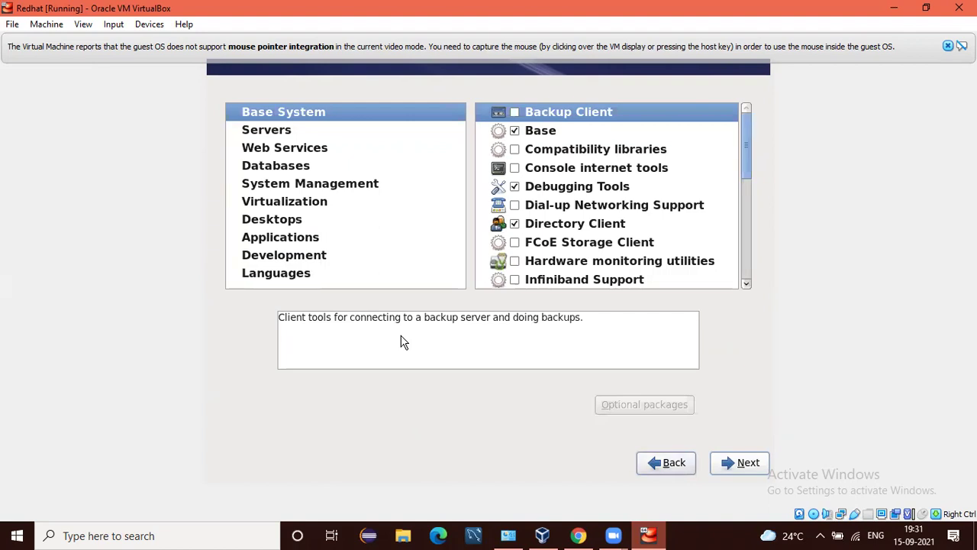
Browse to the Desktops package category, showing 15 of 18 optional packages selected.
key("Tab")
key("Down")
key("Down")
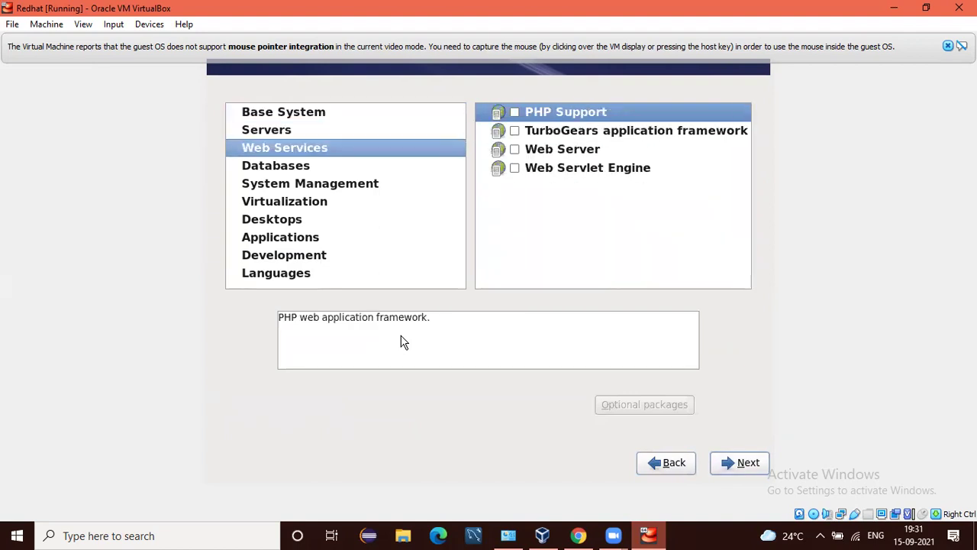
key("Down")
key("Down")
key("Down")
key("Down")
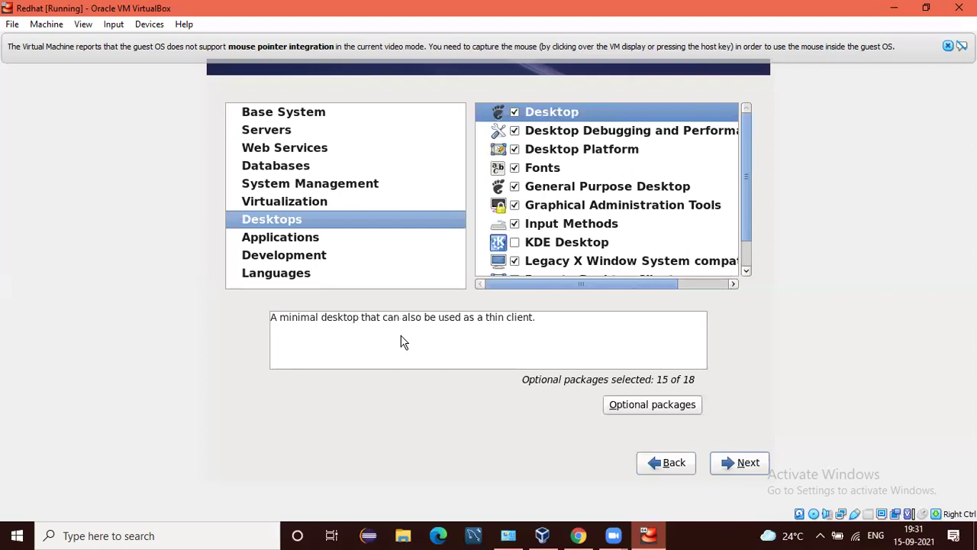
key("Tab")
key("Tab")
key("Tab")
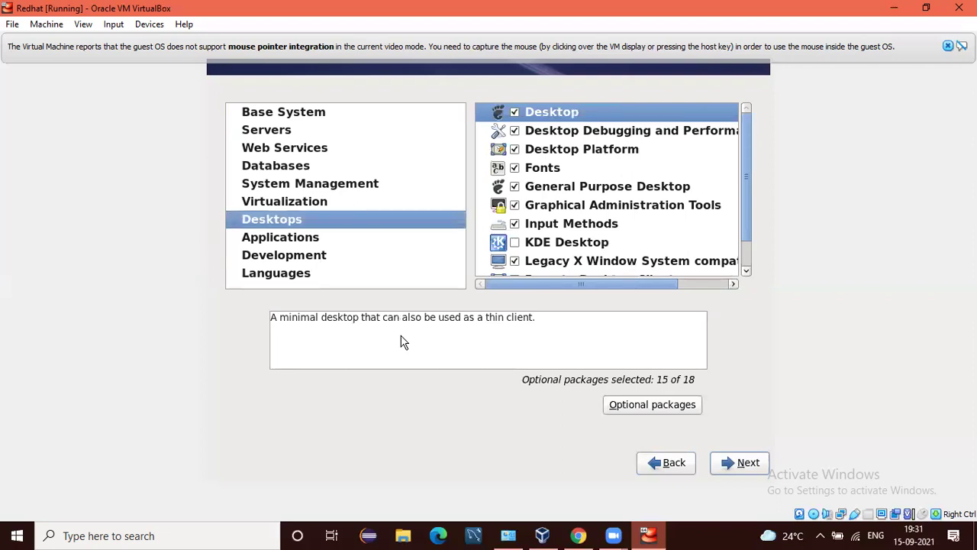
key("Tab")
key("Tab")
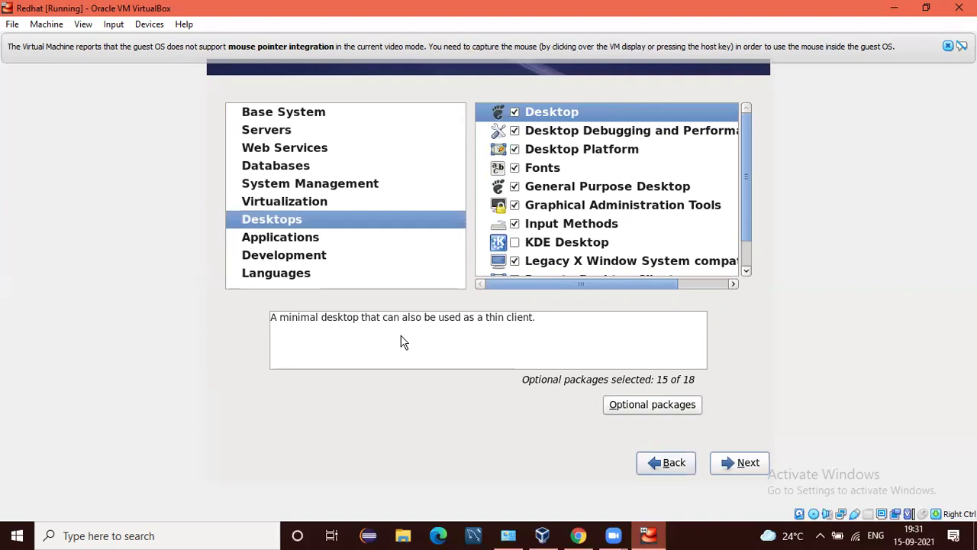
Accept the package selection to start the dependency check and installation.
key("Return")
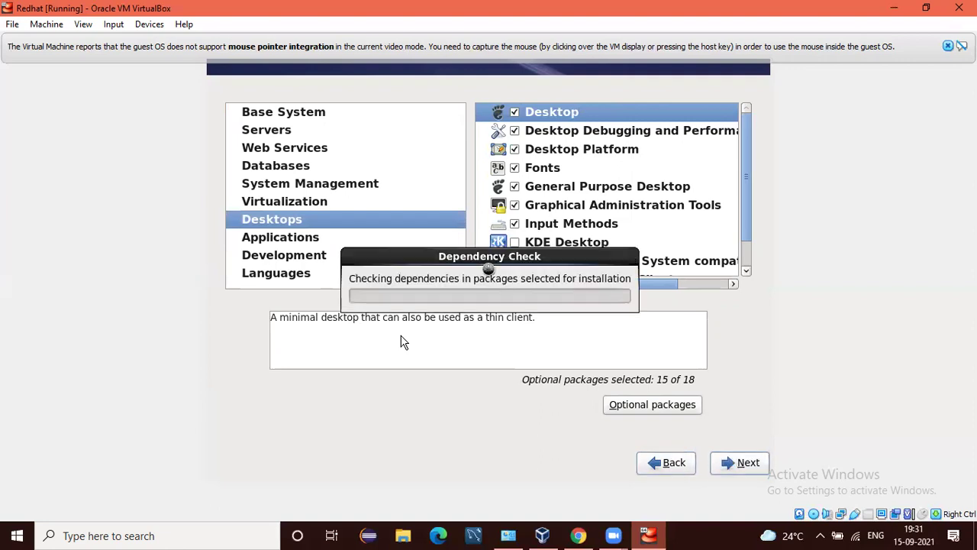